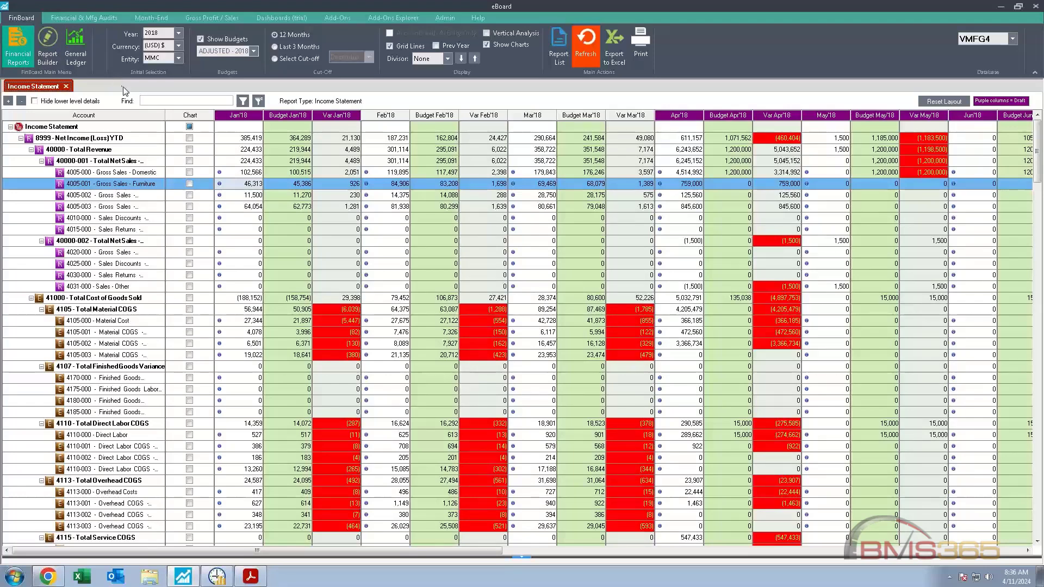
Step: Review the list of available financial reports, including the inactive ones, and close it
{"action": "left_click", "coordinate": [557, 58]}
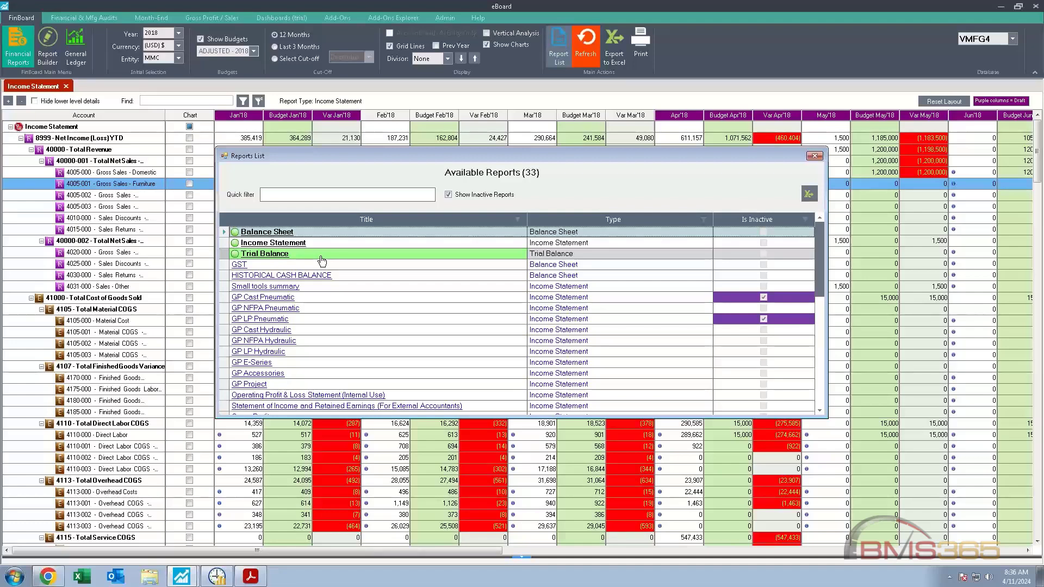
{"action": "left_click", "coordinate": [814, 156]}
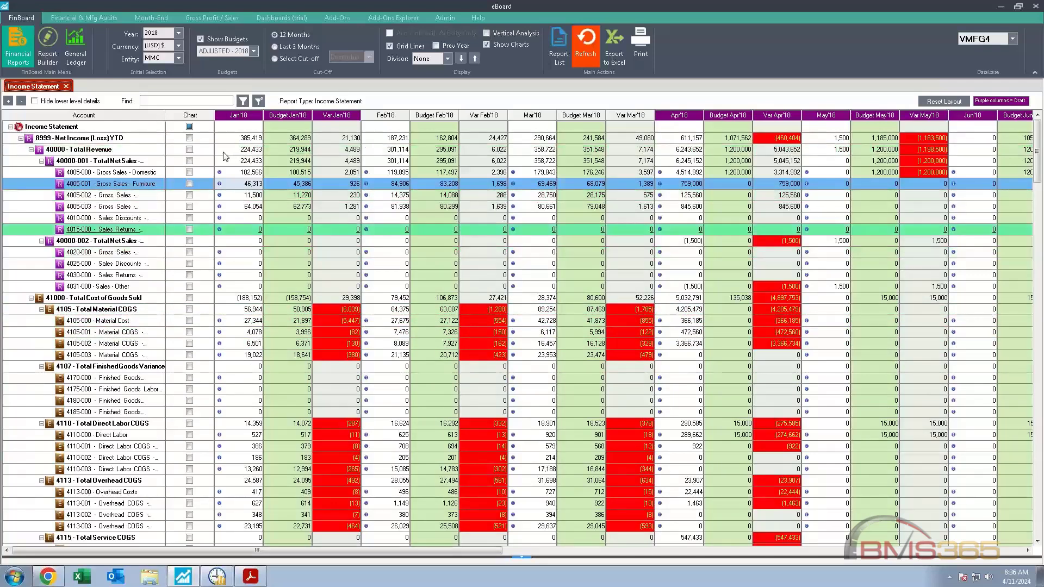
Step: Drill down into the January 2018 amount of 4005-000 Gross Sales - Domestic and examine its invoice references, split reference columns and reference filter options
{"action": "double_click", "coordinate": [244, 173]}
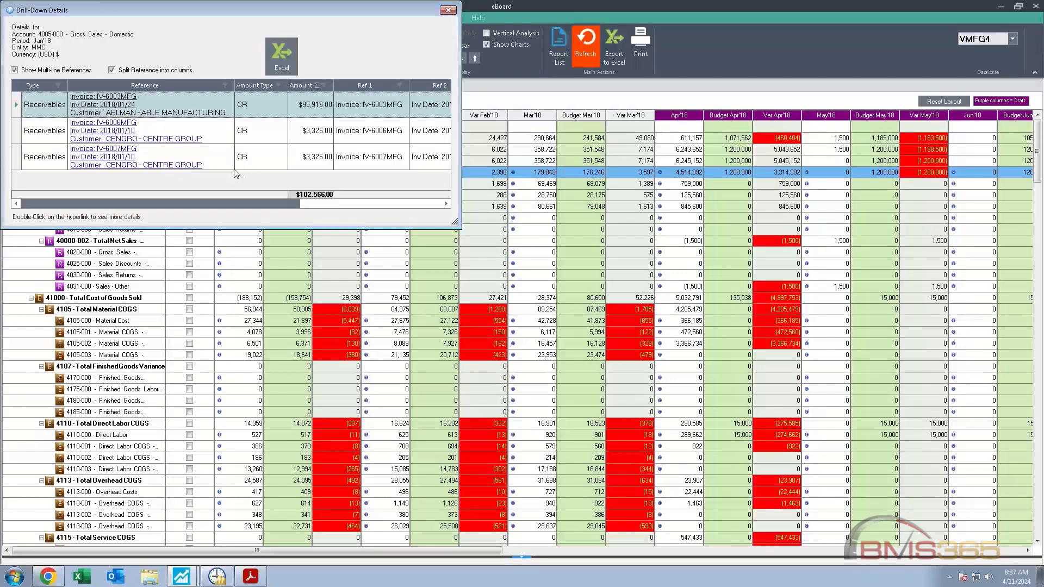
{"action": "left_click", "coordinate": [127, 108]}
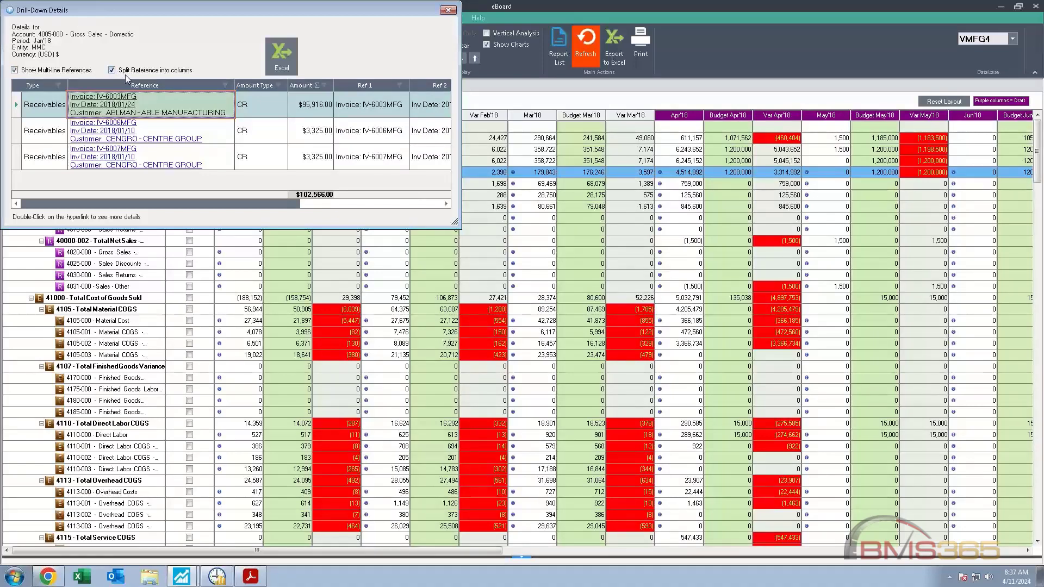
{"action": "left_click", "coordinate": [354, 204]}
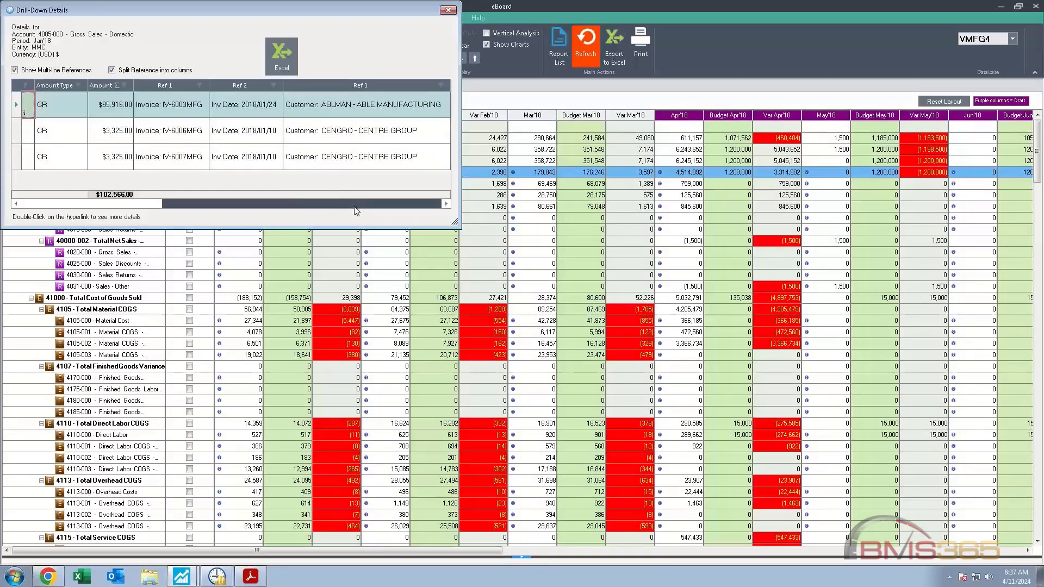
{"action": "left_click", "coordinate": [352, 110]}
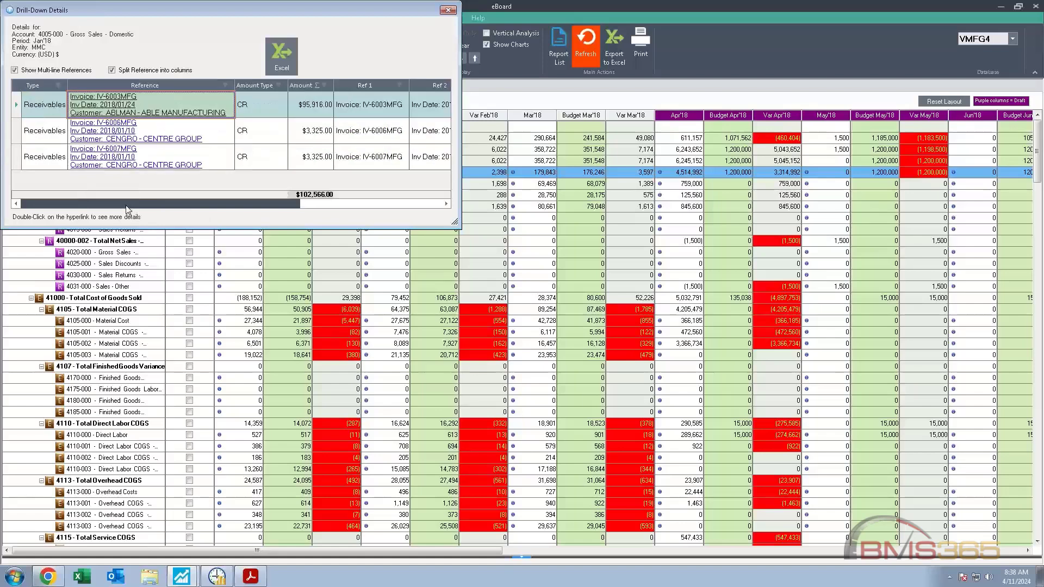
{"action": "left_click", "coordinate": [224, 86]}
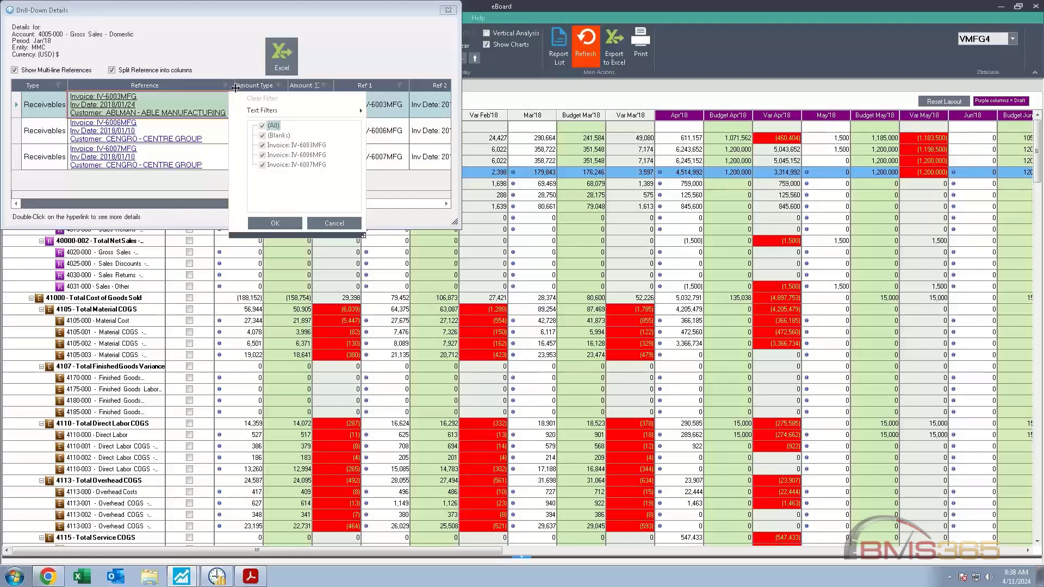
{"action": "left_click", "coordinate": [333, 224]}
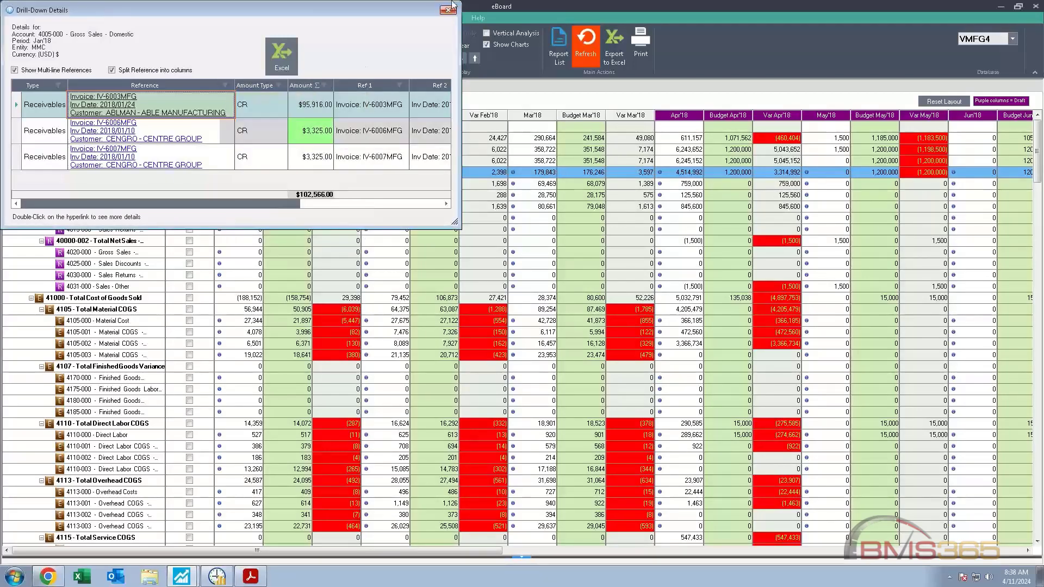
{"action": "left_click", "coordinate": [449, 10]}
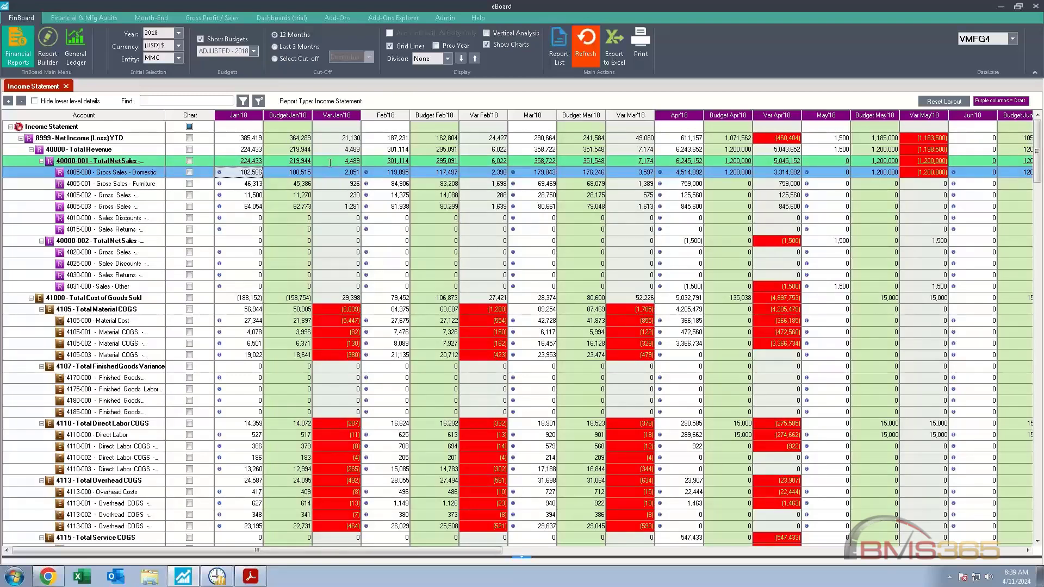
Step: Switch to the Report Builder and review its report list and the available report templates
{"action": "left_click", "coordinate": [45, 51]}
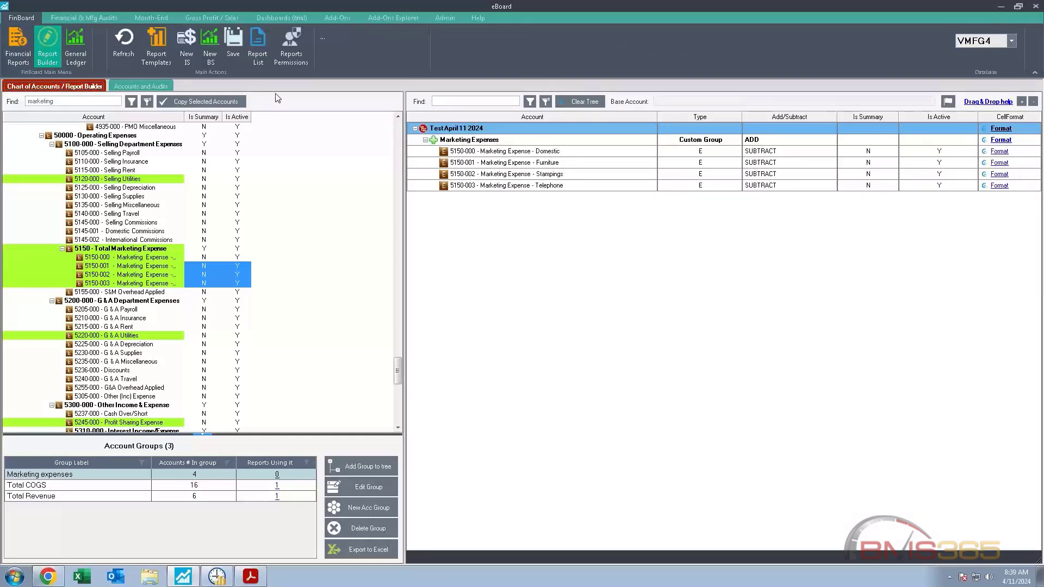
{"action": "left_click", "coordinate": [259, 59]}
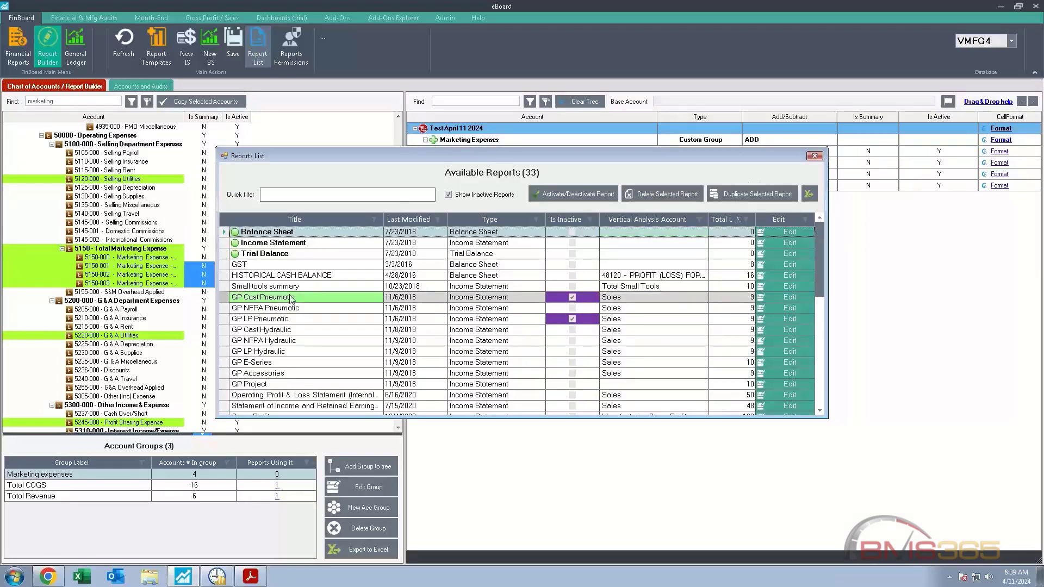
{"action": "left_click", "coordinate": [299, 243]}
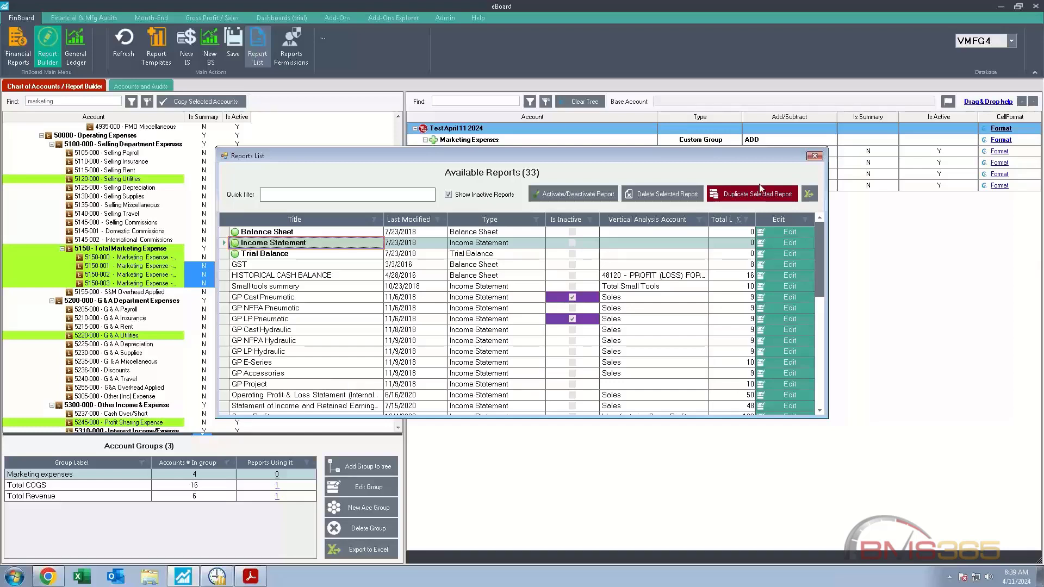
{"action": "left_click", "coordinate": [814, 156]}
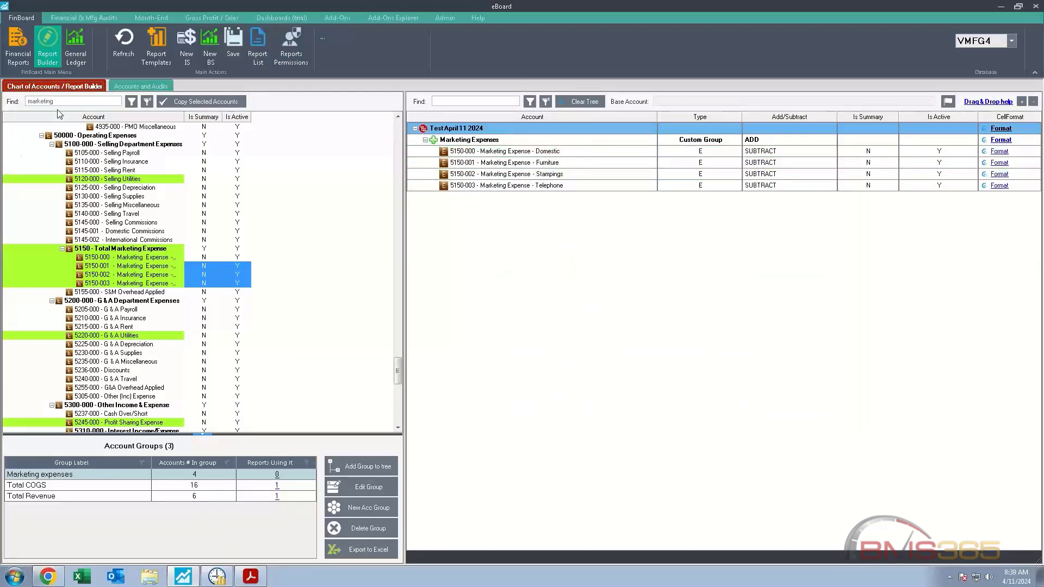
{"action": "left_click", "coordinate": [162, 59]}
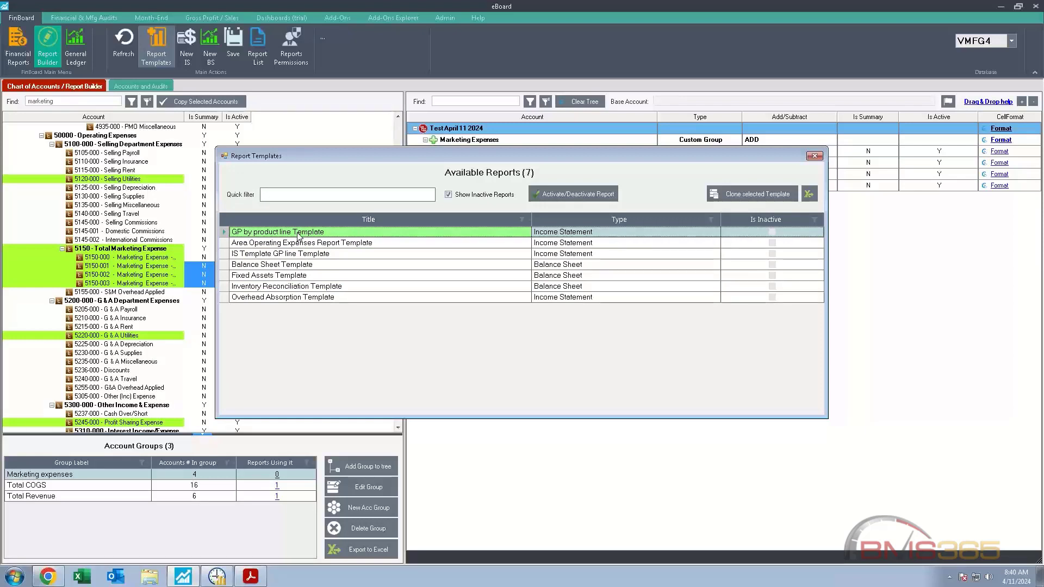
{"action": "left_click", "coordinate": [813, 157]}
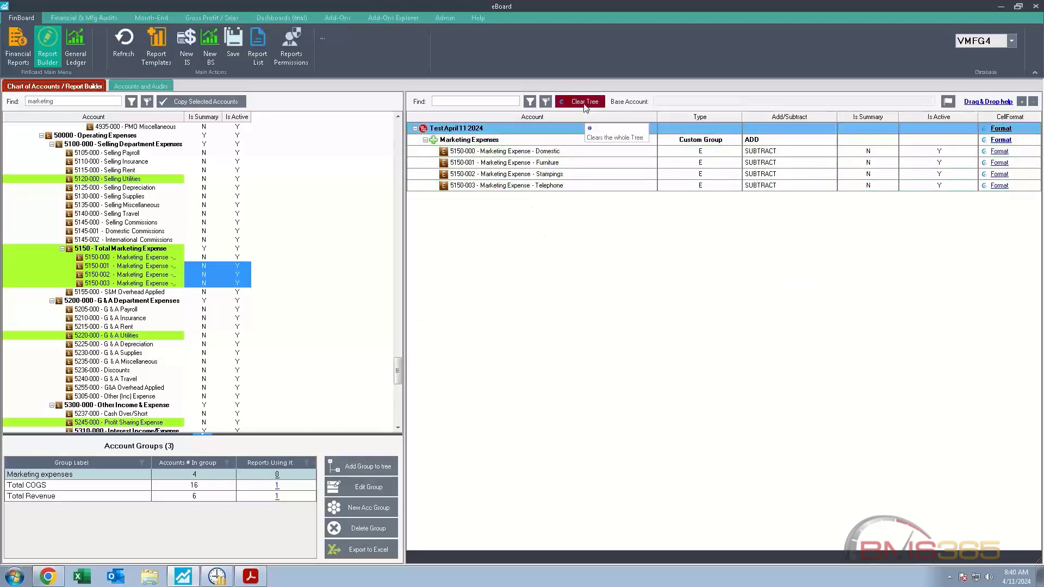
Step: Clear the report tree and create a new income statement named "Test VV"
{"action": "left_click", "coordinate": [585, 104]}
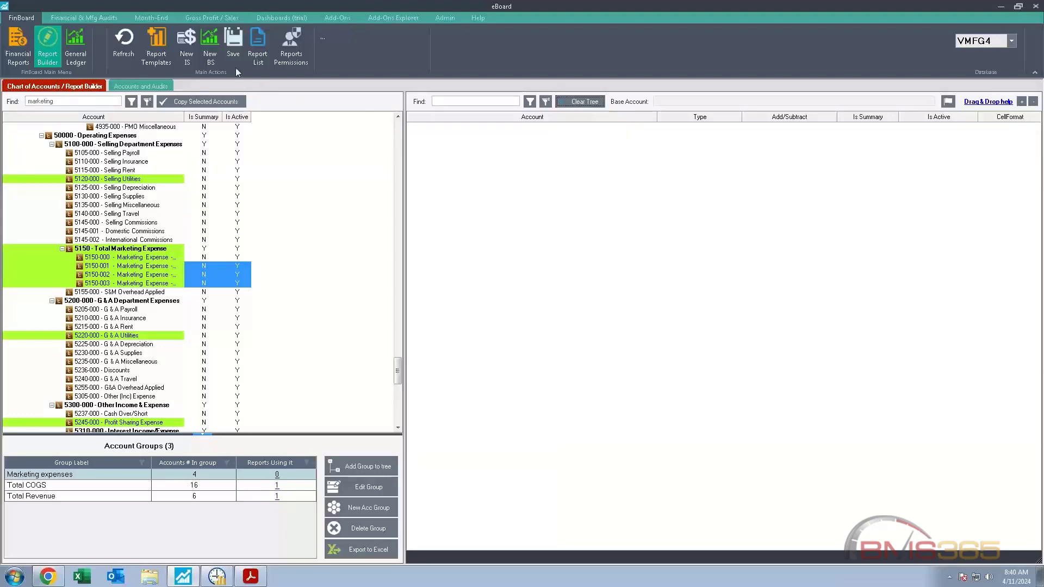
{"action": "left_click", "coordinate": [186, 61]}
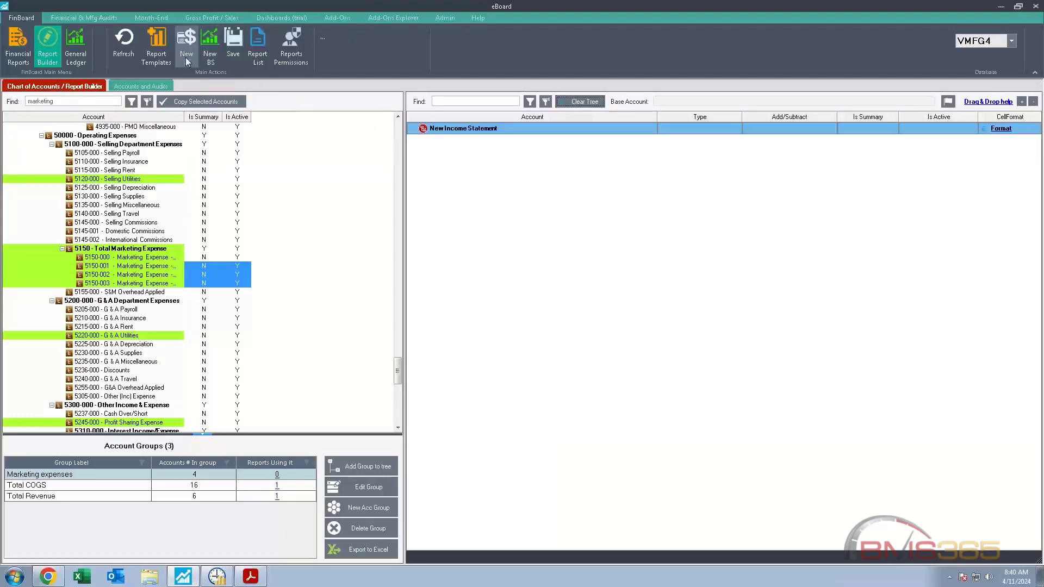
{"action": "left_click", "coordinate": [544, 128]}
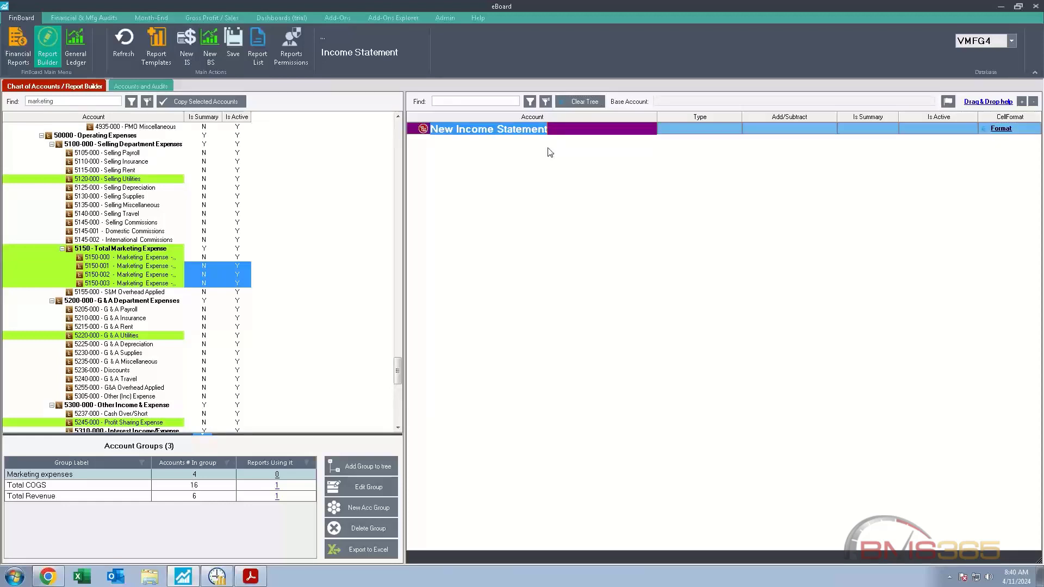
{"action": "type", "text": "Test"}
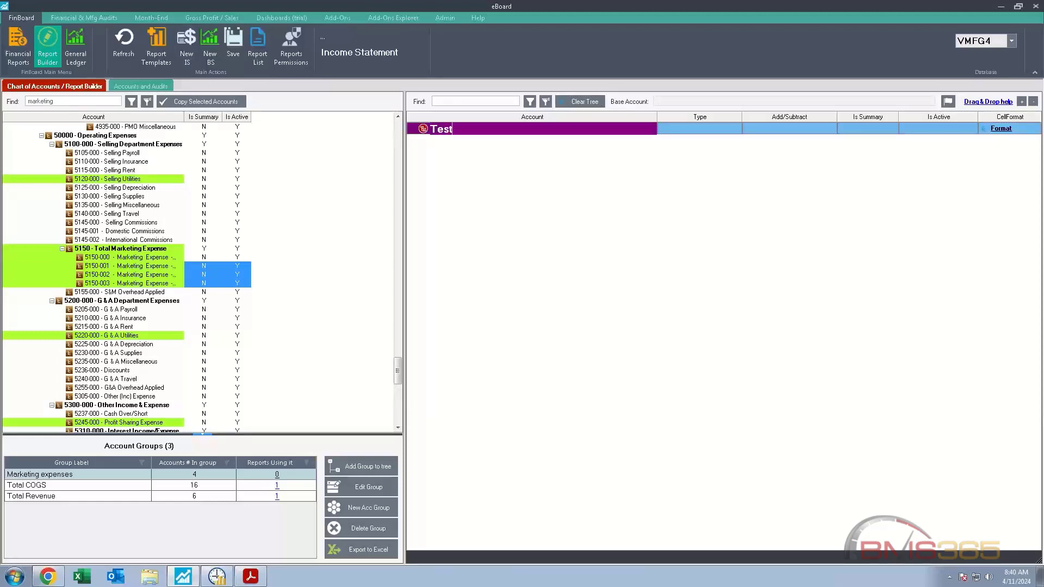
{"action": "type", "text": " VV"}
{"action": "left_click", "coordinate": [494, 126]}
{"action": "right_click", "coordinate": [495, 132]}
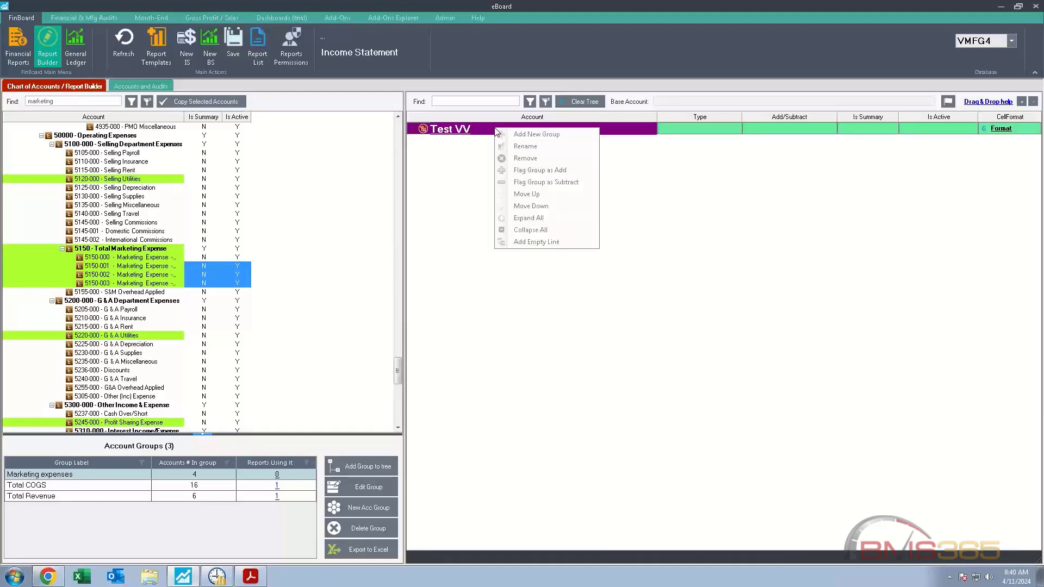
{"action": "left_click", "coordinate": [484, 147]}
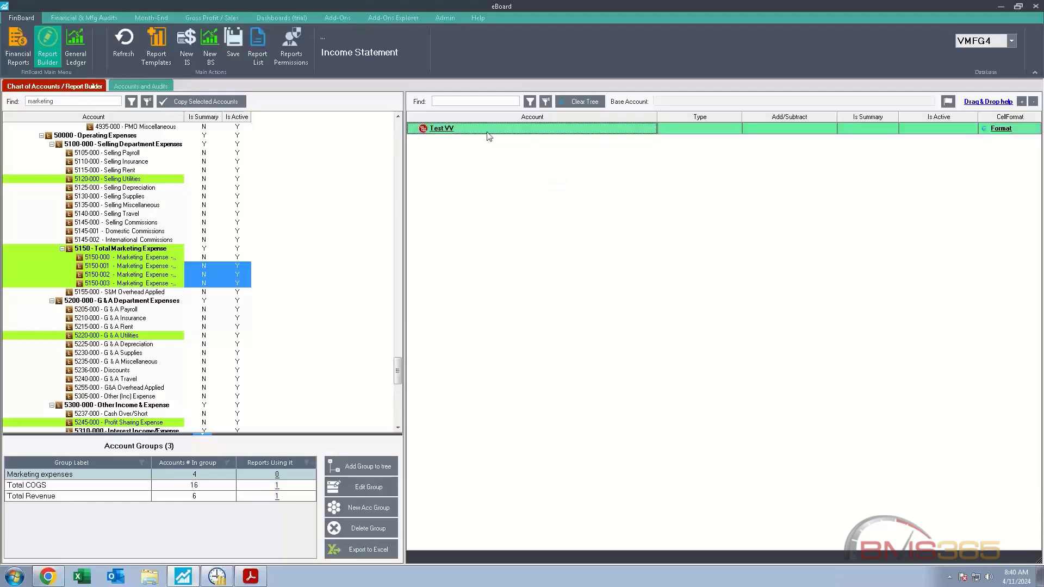
Step: Add a custom group named "IT Expenses" under the Test VV report
{"action": "right_click", "coordinate": [487, 134]}
{"action": "left_click", "coordinate": [501, 140]}
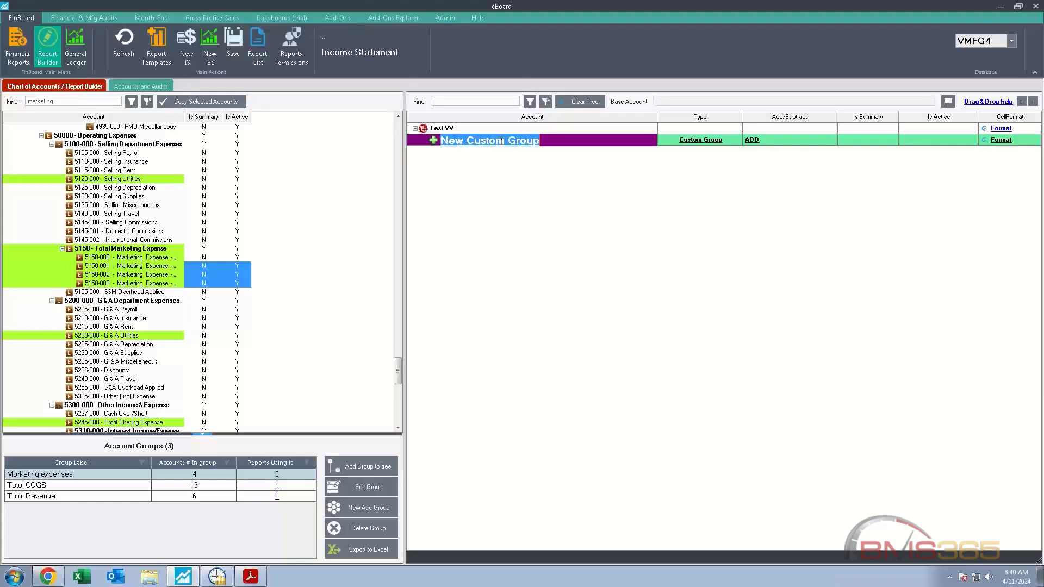
{"action": "type", "text": "IT"}
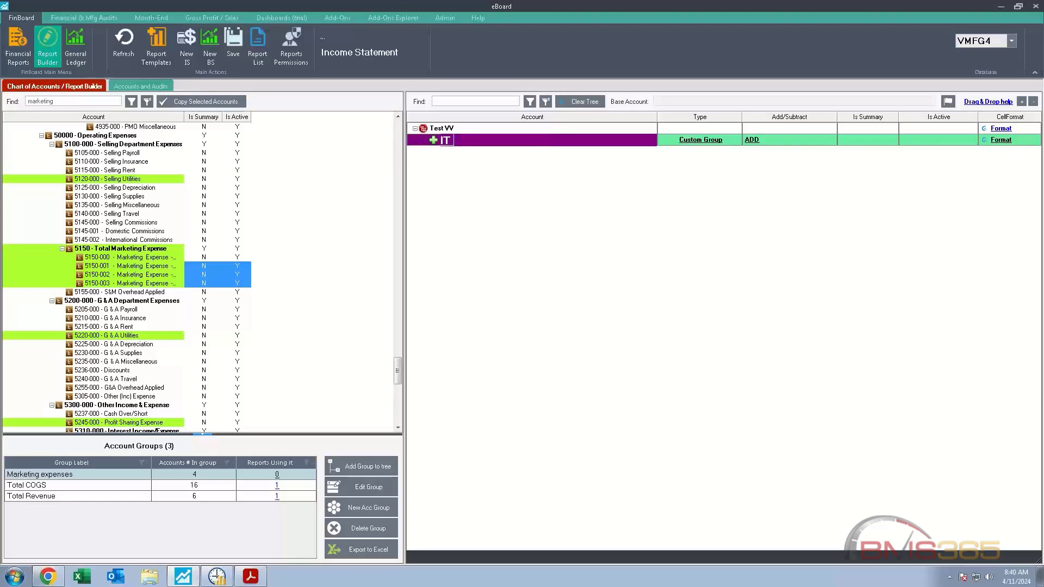
{"action": "type", "text": " Expe"}
{"action": "type", "text": "nses"}
{"action": "left_click", "coordinate": [472, 170]}
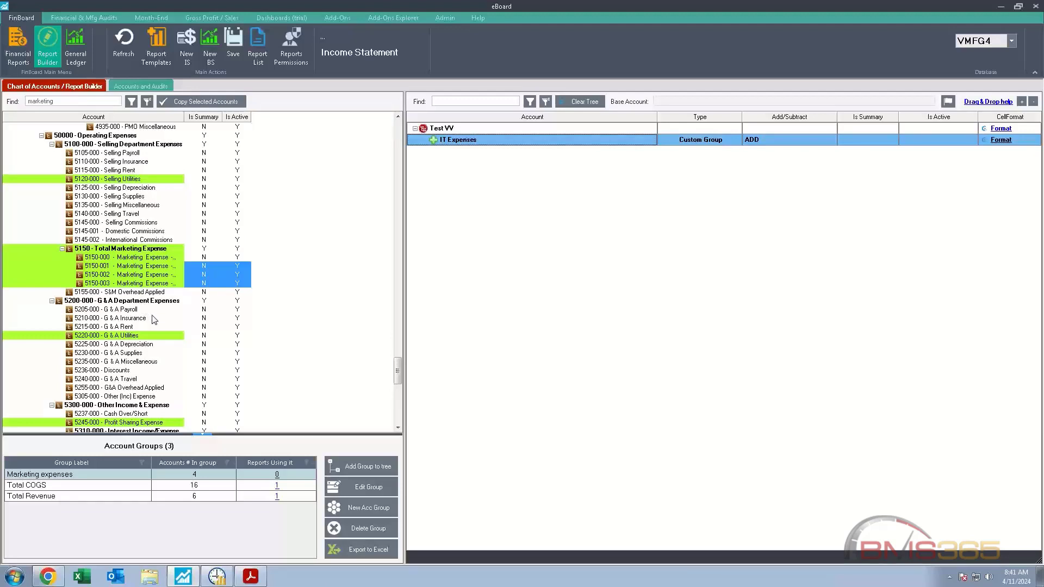
Step: Add accounts 5240-000 G & A Travel, 5305-000 Other (Inc) Expense and 5255-000 G&A Overhead Applied to the IT Expenses group
{"action": "left_click", "coordinate": [128, 380]}
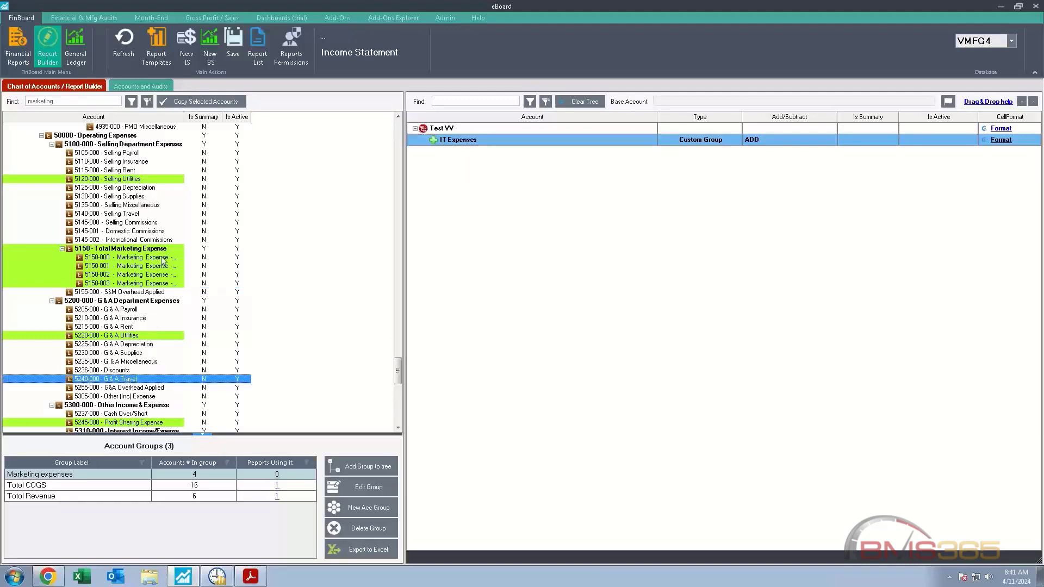
{"action": "left_click", "coordinate": [203, 103]}
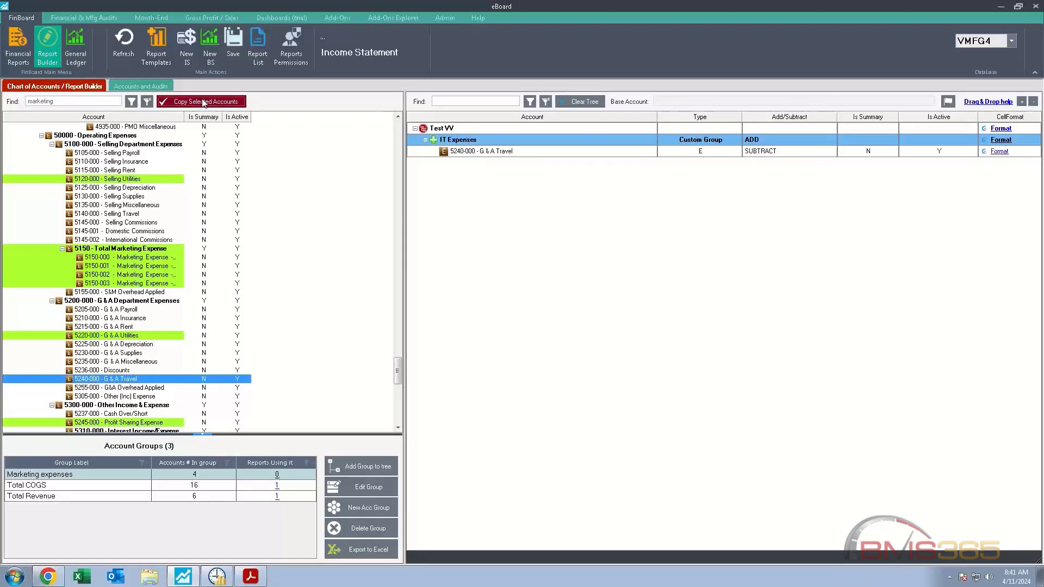
{"action": "left_click", "coordinate": [140, 397]}
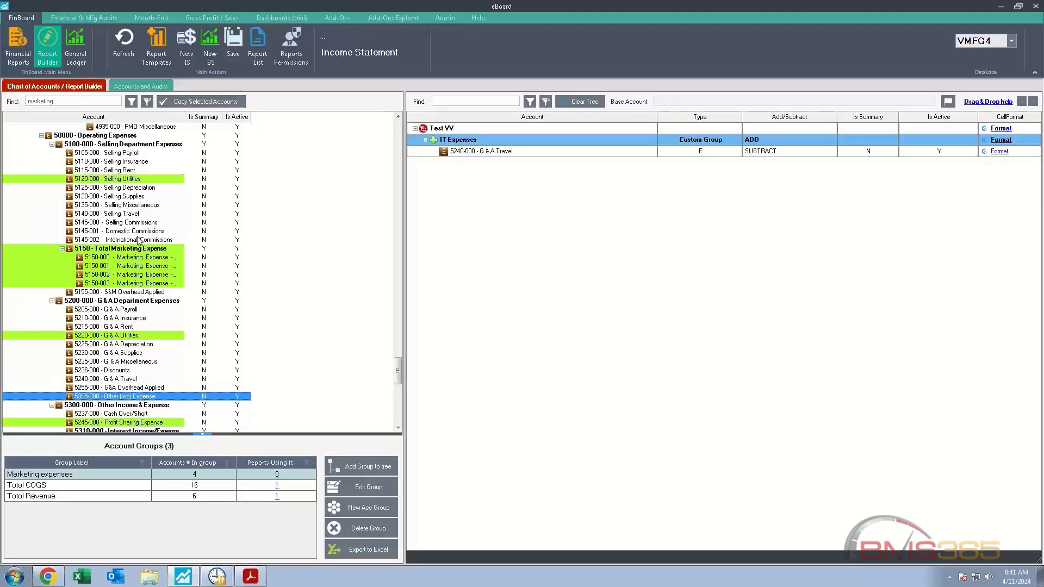
{"action": "left_click", "coordinate": [186, 103]}
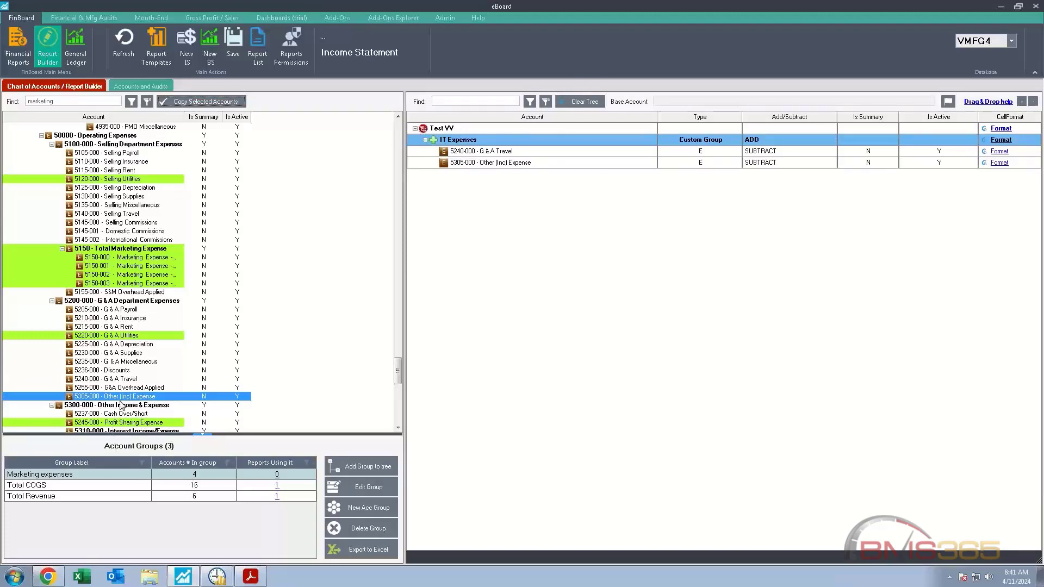
{"action": "left_click_drag", "start_coordinate": [126, 388], "coordinate": [507, 142]}
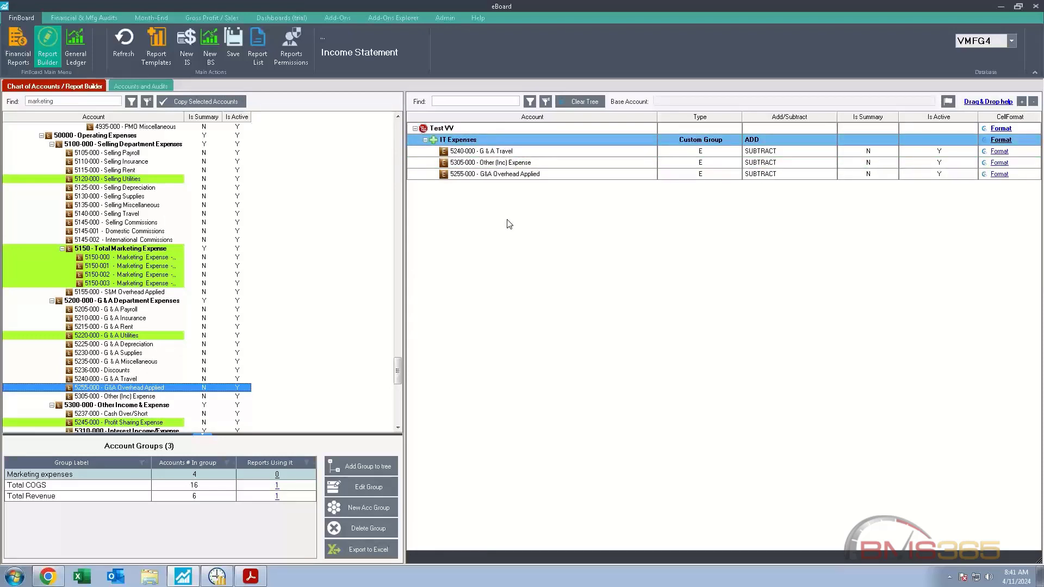
Step: Search the chart of accounts for "travel" and add account 5220-000 G & A Utilities to the IT Expenses group
{"action": "left_click", "coordinate": [60, 103]}
{"action": "double_click", "coordinate": [60, 103]}
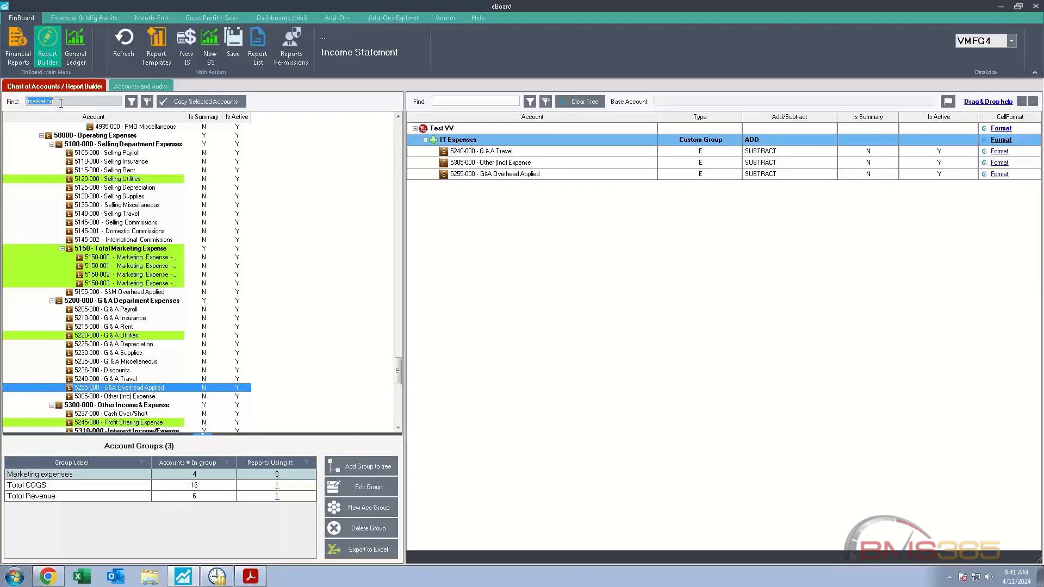
{"action": "key", "text": "BackSpace"}
{"action": "type", "text": "travel"}
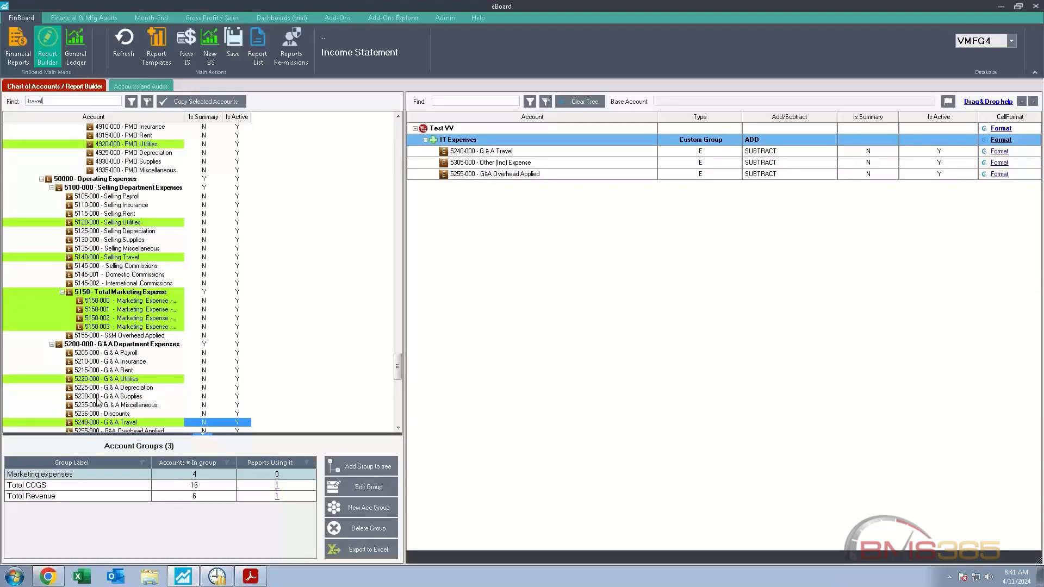
{"action": "left_click", "coordinate": [103, 381]}
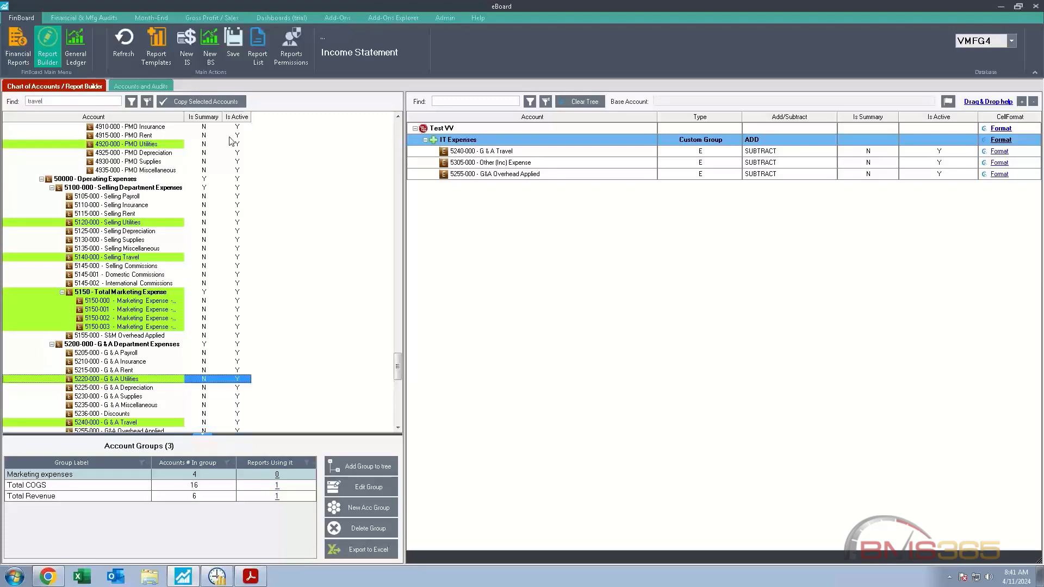
{"action": "left_click", "coordinate": [197, 98]}
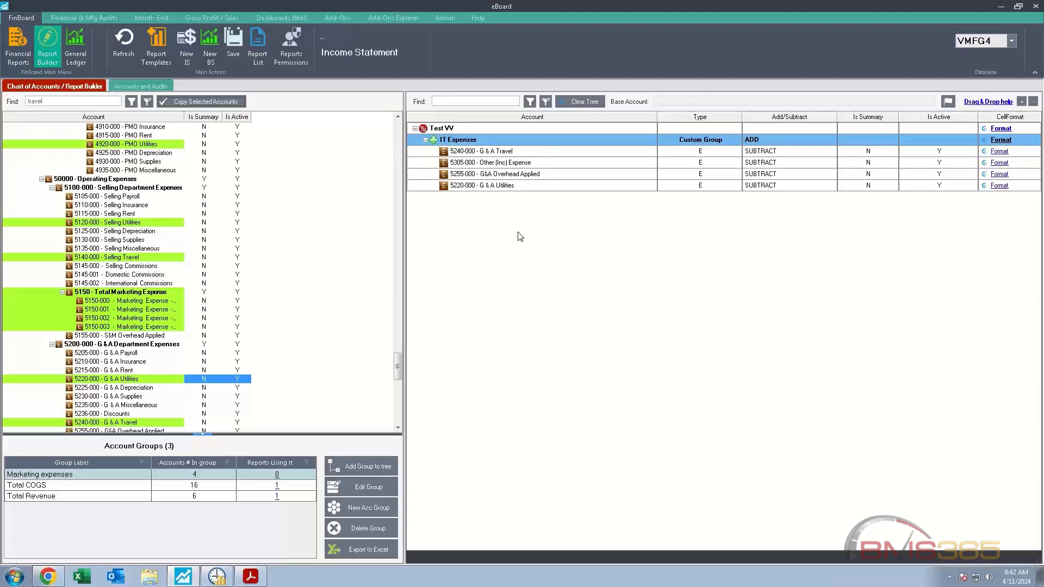
Step: Save the Test VV income statement report
{"action": "left_click", "coordinate": [235, 49]}
{"action": "left_click", "coordinate": [531, 328]}
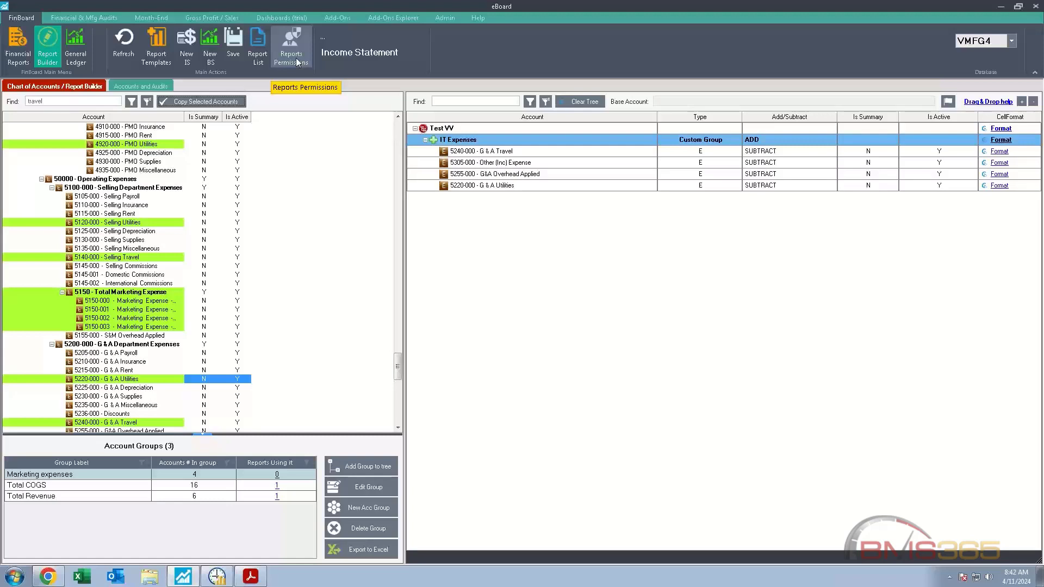
Step: Open the saved Test VV income statement from the list of available financial reports
{"action": "left_click", "coordinate": [13, 63]}
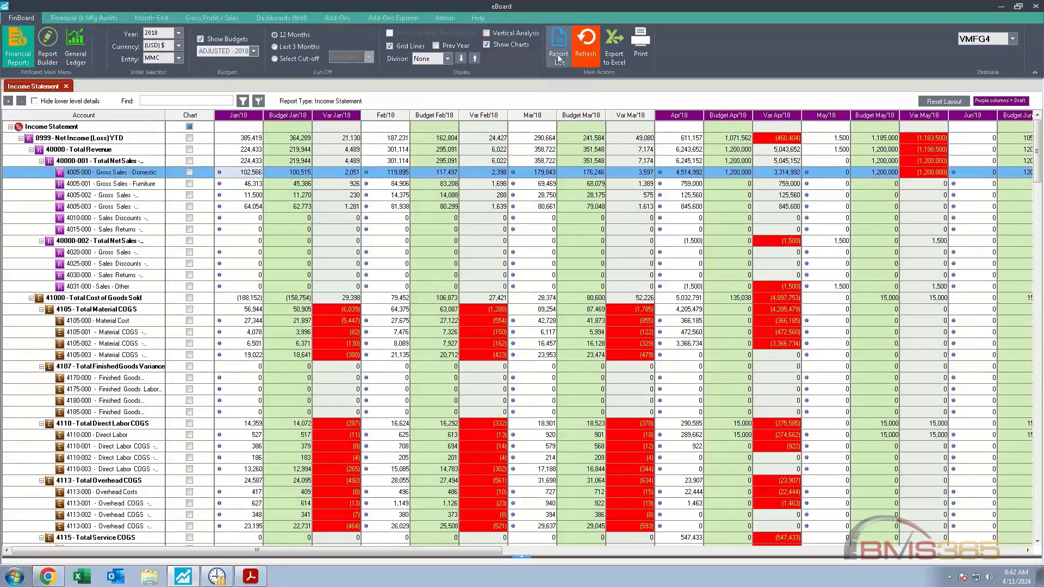
{"action": "left_click", "coordinate": [557, 54]}
{"action": "scroll", "coordinate": [274, 388], "scroll_direction": "down", "scroll_amount": 3}
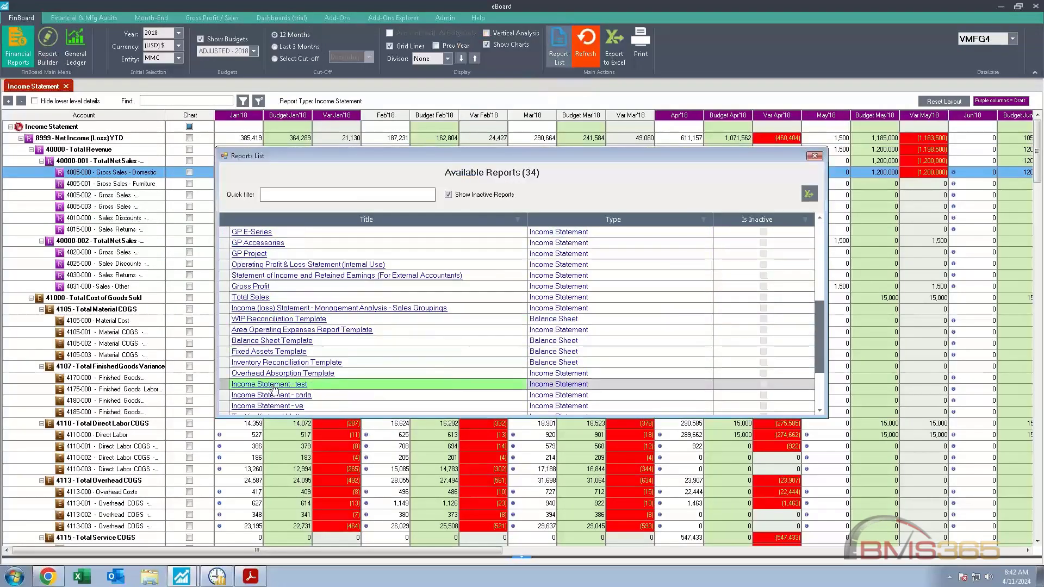
{"action": "scroll", "coordinate": [273, 388], "scroll_direction": "down", "scroll_amount": 2}
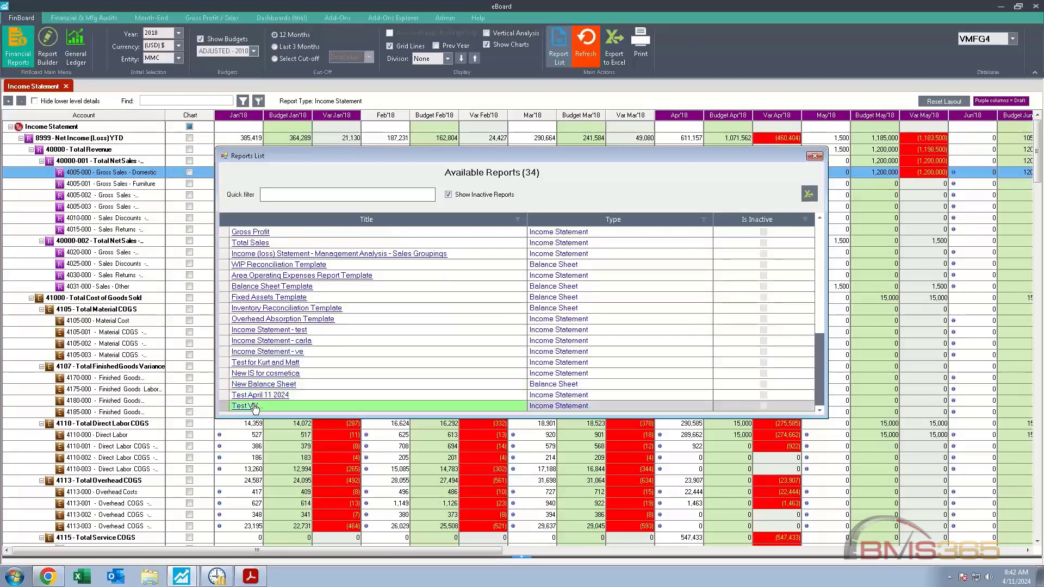
{"action": "left_click", "coordinate": [286, 407]}
{"action": "double_click", "coordinate": [289, 407]}
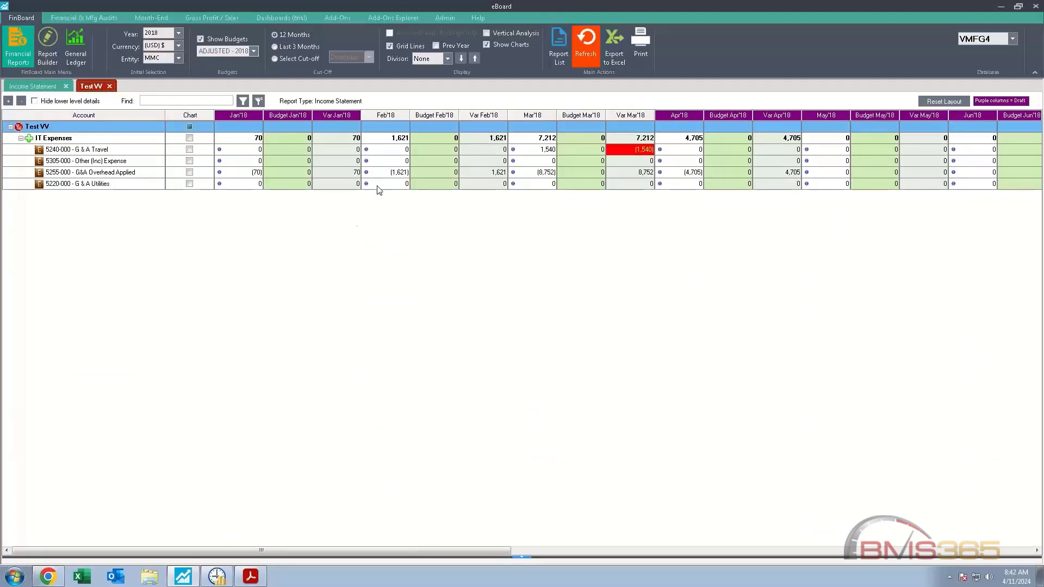
Step: Examine the drill-down details of the March 2018 amount for account 5240-000 G & A Travel, and close them
{"action": "left_click", "coordinate": [525, 153]}
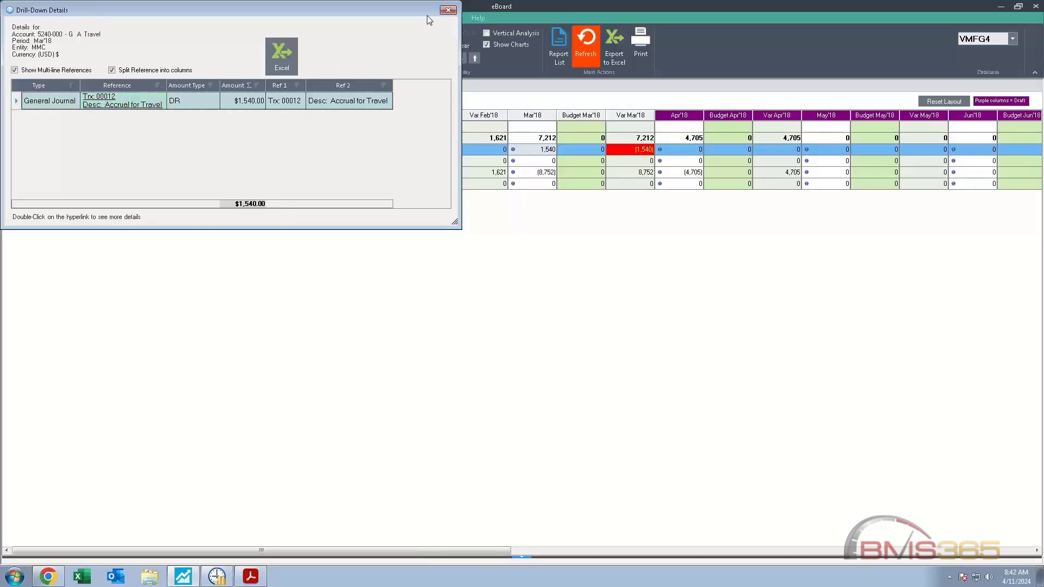
{"action": "left_click", "coordinate": [449, 11]}
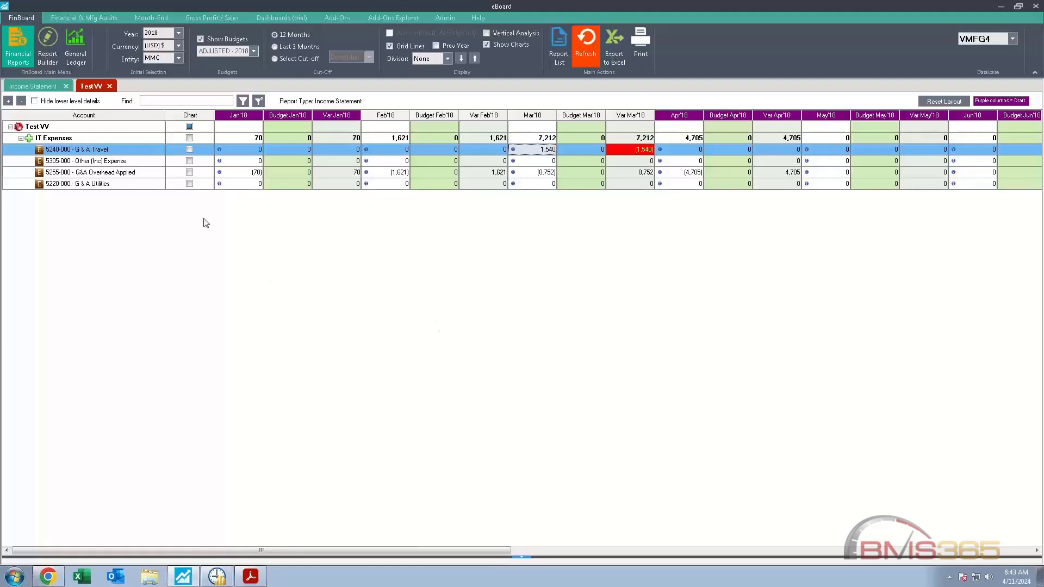
Step: Open the General Ledger, try grouping its detail transactions by Batch Type, and remove the grouping
{"action": "left_click", "coordinate": [80, 56]}
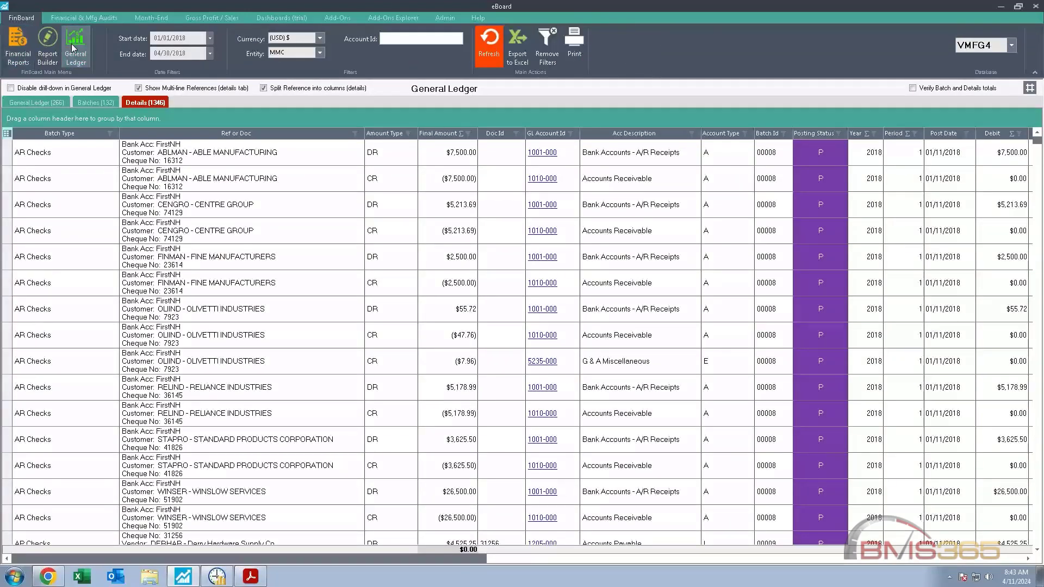
{"action": "mouse_move", "coordinate": [73, 47]}
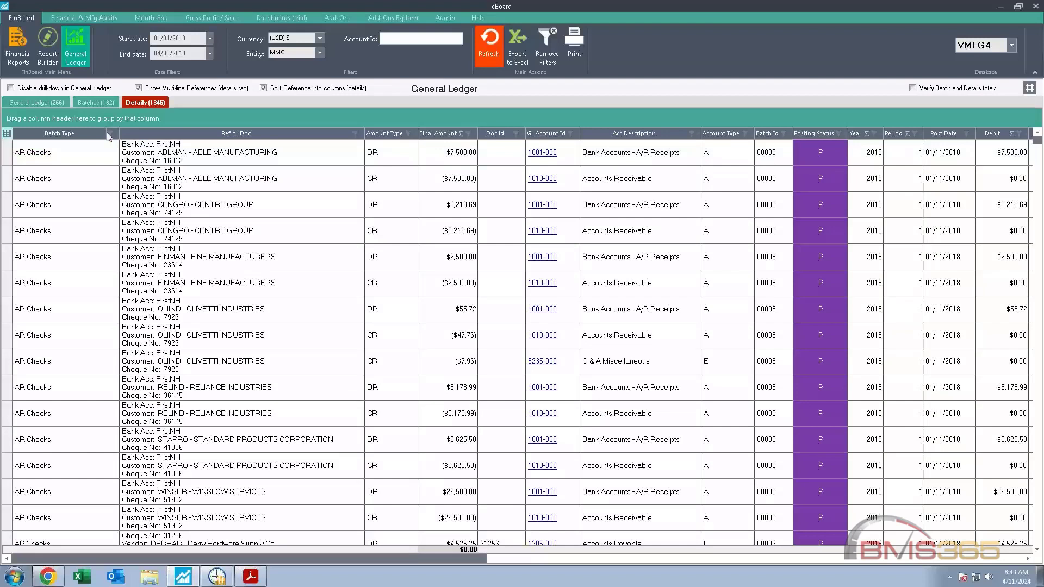
{"action": "left_click_drag", "start_coordinate": [107, 132], "coordinate": [71, 121]}
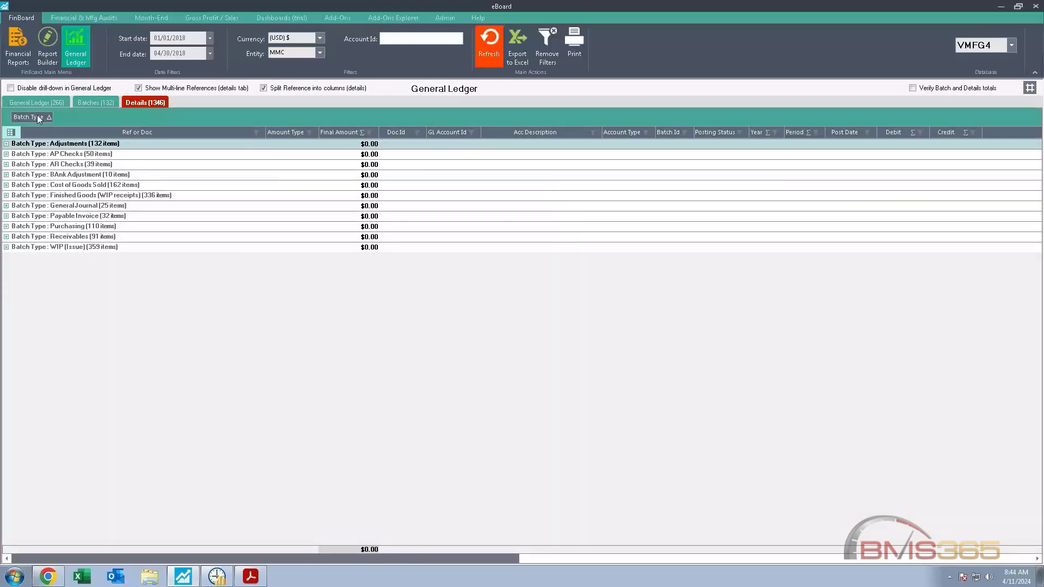
{"action": "left_click_drag", "start_coordinate": [37, 115], "coordinate": [98, 88]}
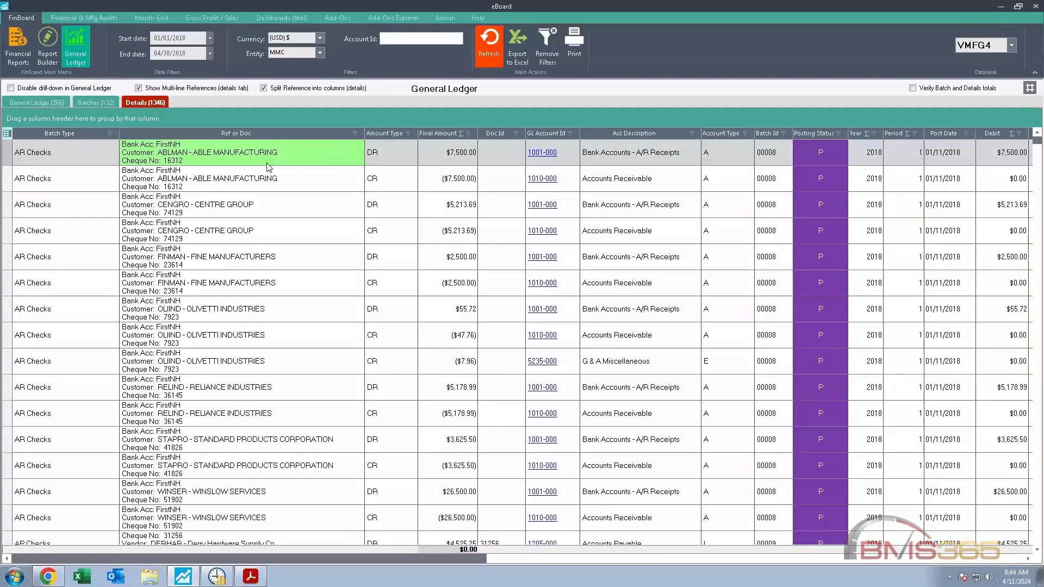
Step: Examine the text filter choices for the Ref or Doc column and dismiss them without applying a filter
{"action": "left_click", "coordinate": [354, 133]}
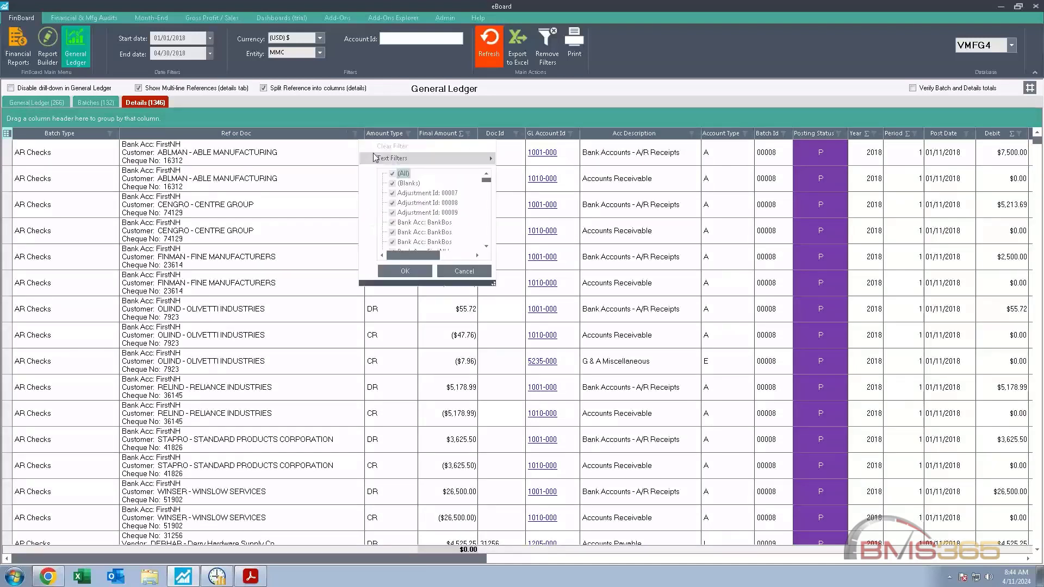
{"action": "mouse_move", "coordinate": [374, 158]}
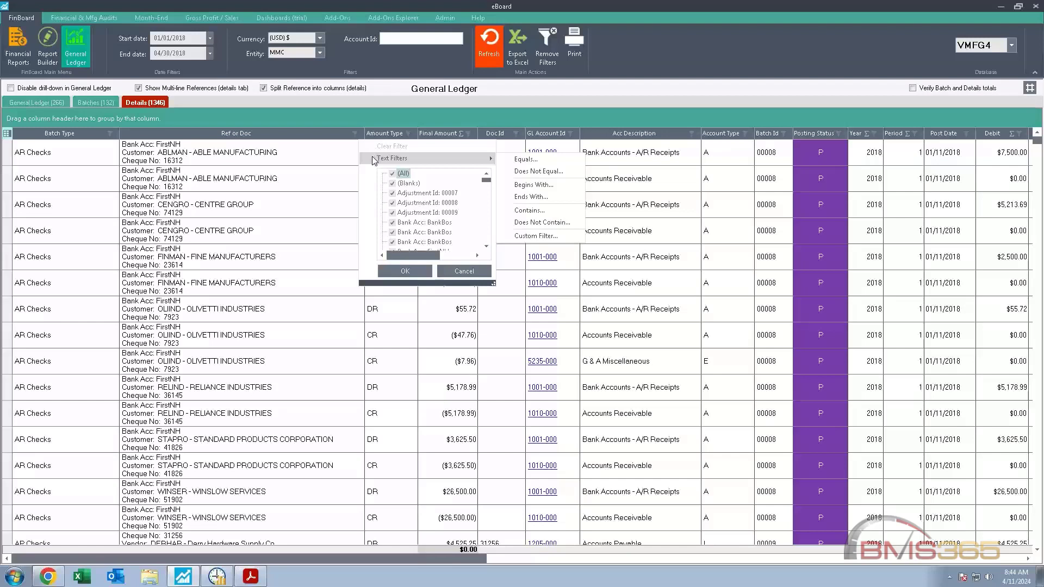
{"action": "left_click", "coordinate": [321, 159]}
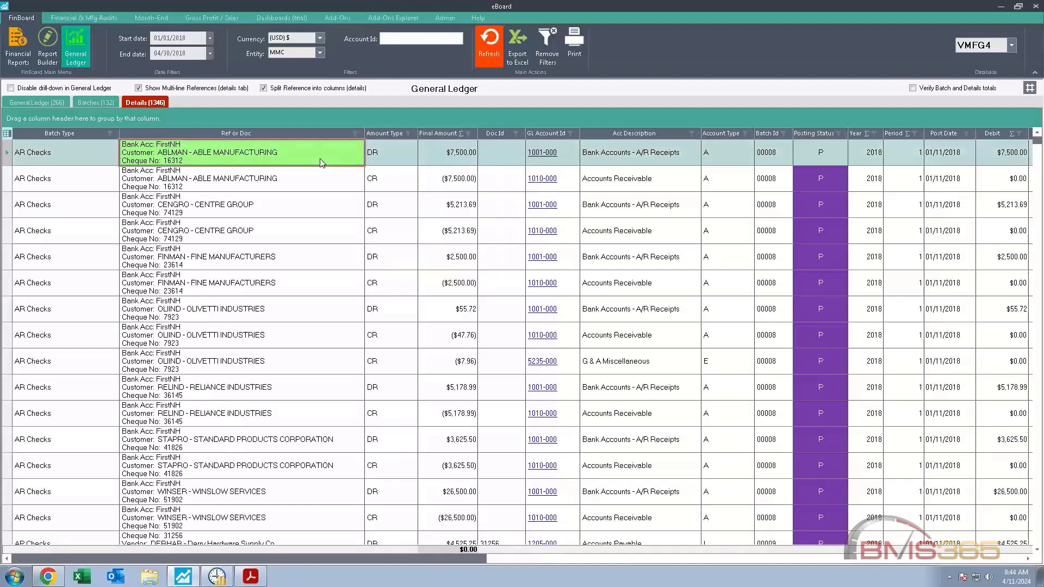
Step: View the Quick Dashboard for the General Ledger details and close it
{"action": "right_click", "coordinate": [348, 212]}
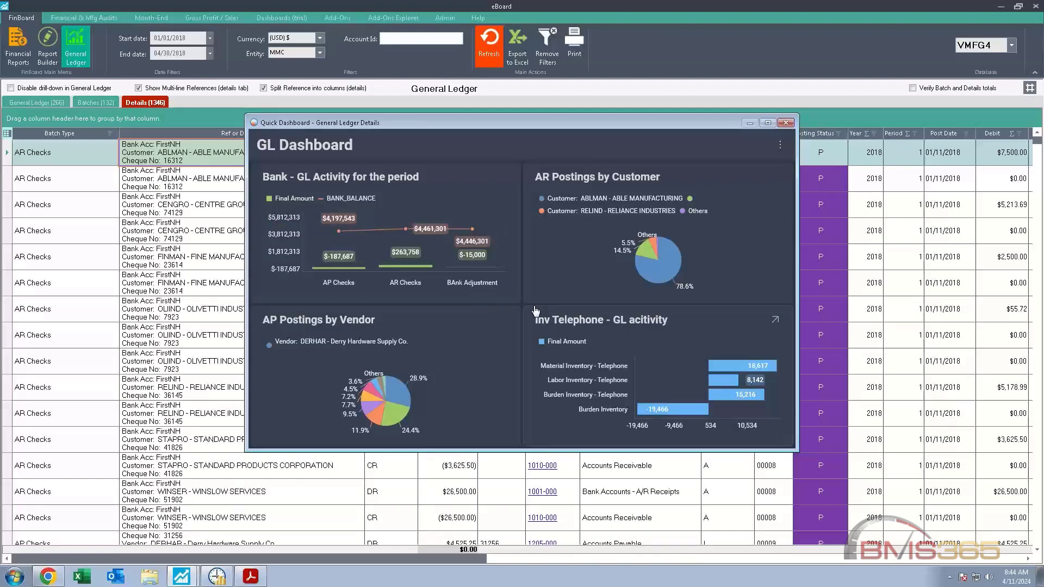
{"action": "left_click", "coordinate": [786, 122]}
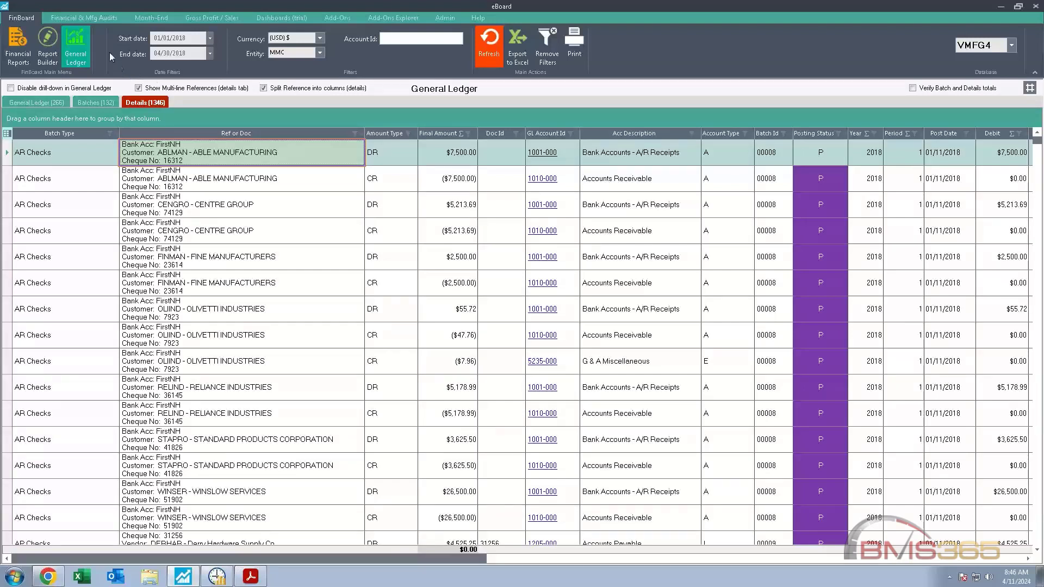
Step: Show the month-end Master List and examine the March 2024 AR Closing tasks for booking customer payments and depositing physical checks
{"action": "left_click", "coordinate": [91, 20]}
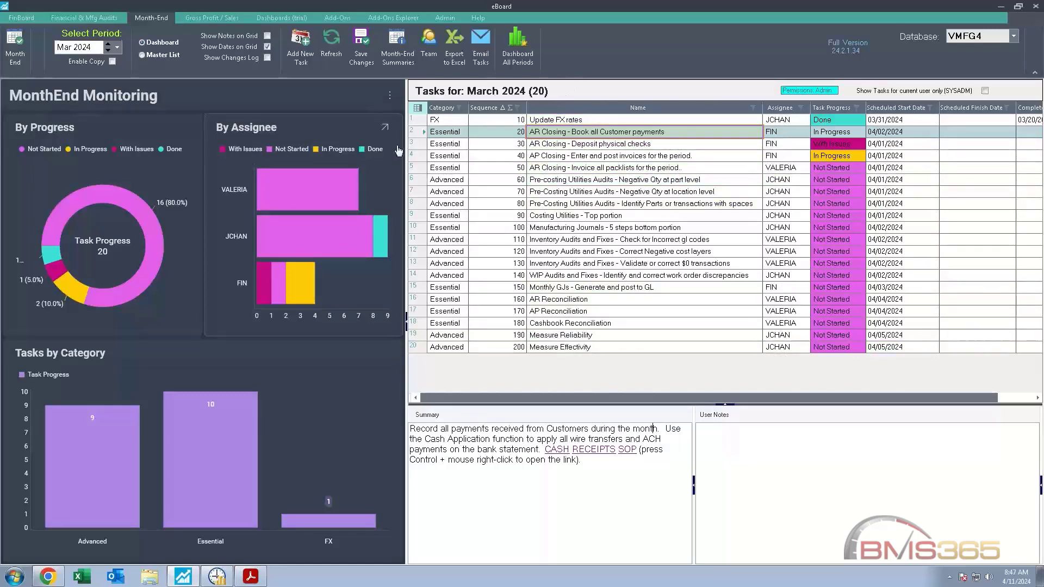
{"action": "left_click", "coordinate": [143, 55]}
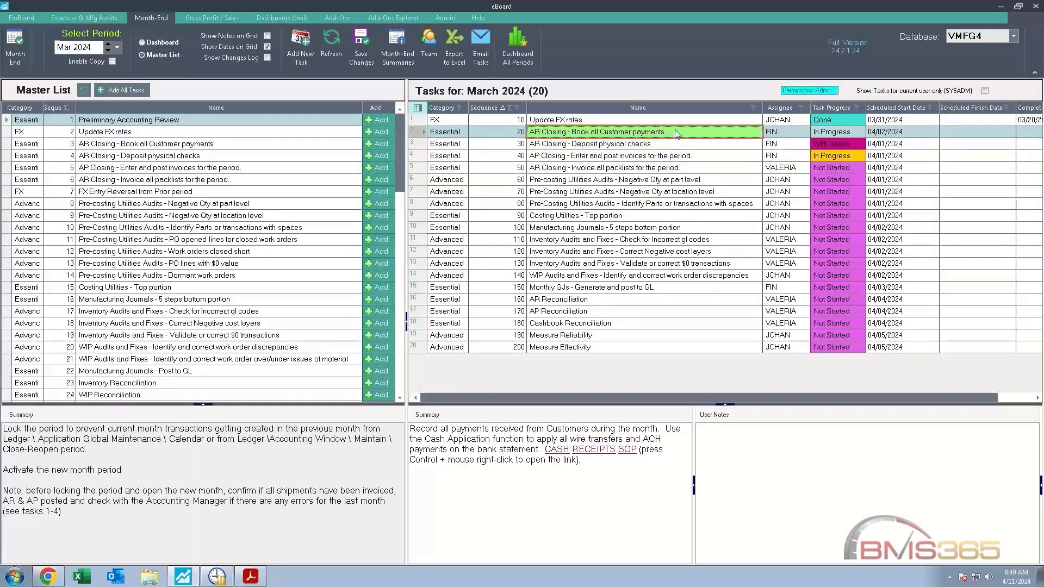
{"action": "left_click_drag", "start_coordinate": [671, 132], "coordinate": [615, 133]}
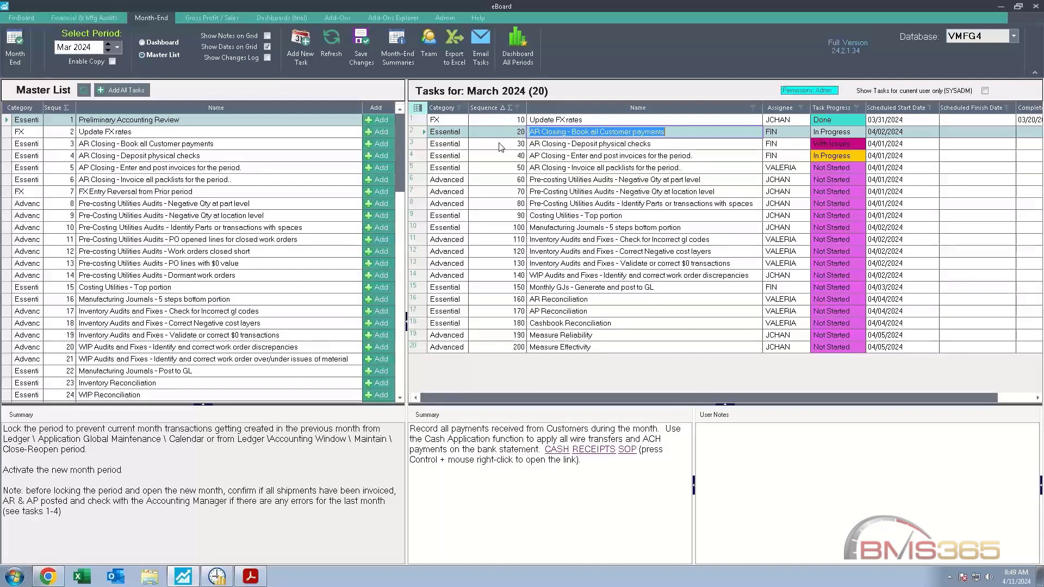
{"action": "left_click", "coordinate": [551, 147]}
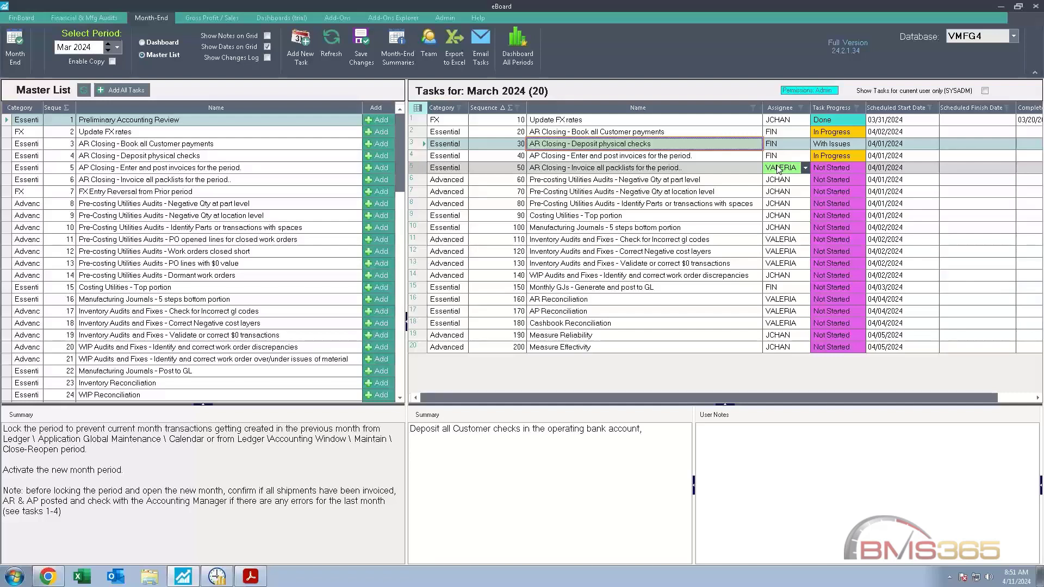
Step: Review the team members available for month-end tasks and close the team list
{"action": "left_click", "coordinate": [432, 53]}
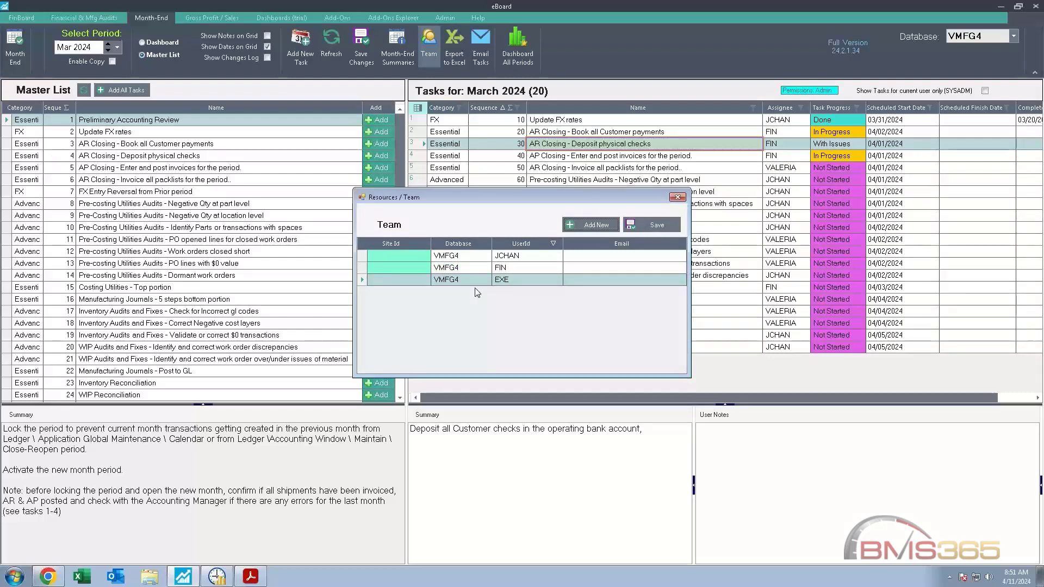
{"action": "left_click", "coordinate": [517, 266]}
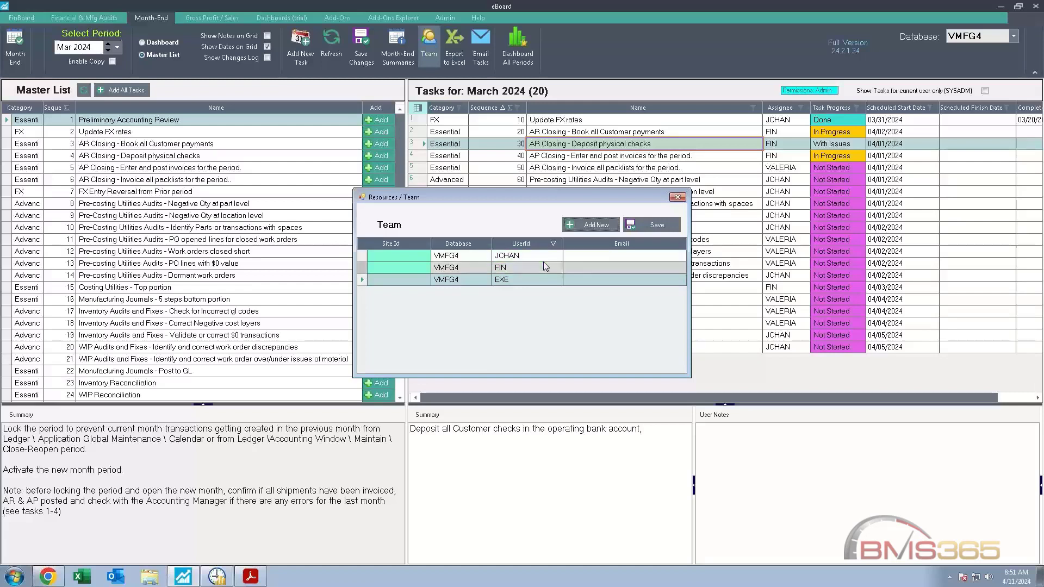
{"action": "left_click", "coordinate": [678, 197]}
Step: Filter the March 2024 tasks to the assignee of Update FX rates and view the option to send the grid by email
{"action": "left_click", "coordinate": [800, 108]}
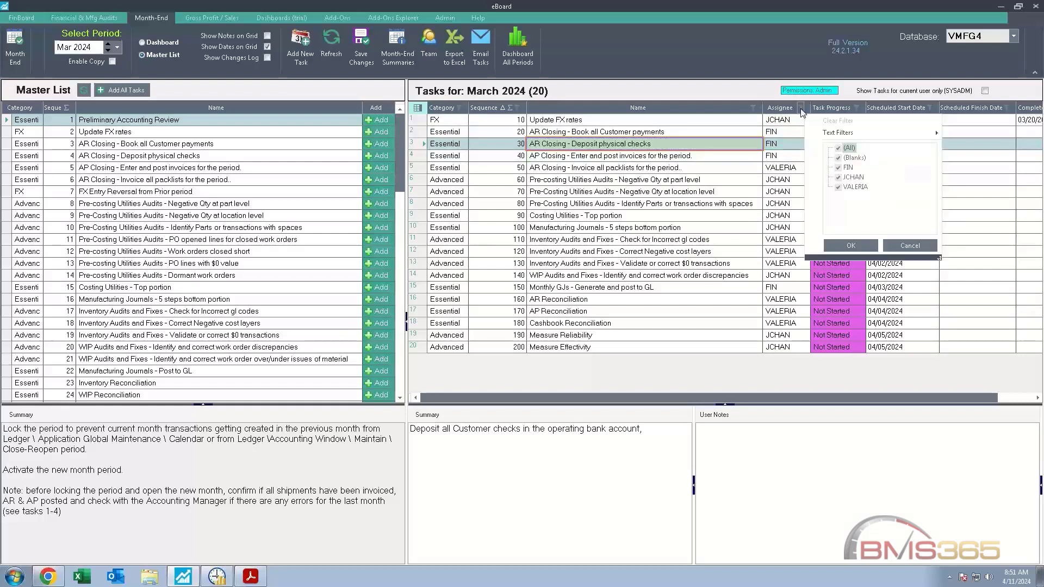
{"action": "left_click", "coordinate": [839, 148]}
{"action": "left_click", "coordinate": [840, 178]}
{"action": "left_click", "coordinate": [851, 246]}
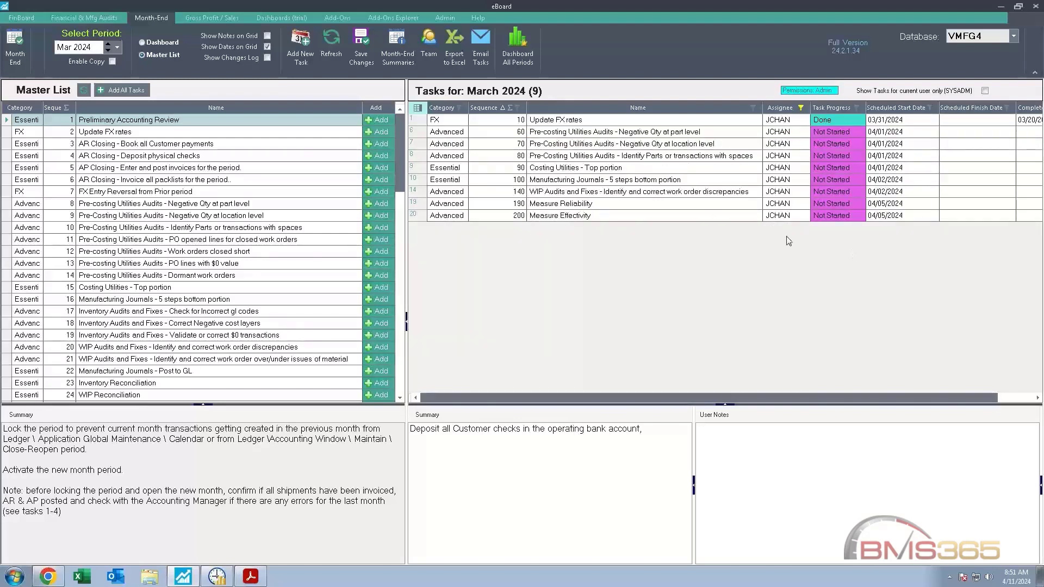
{"action": "right_click", "coordinate": [627, 180]}
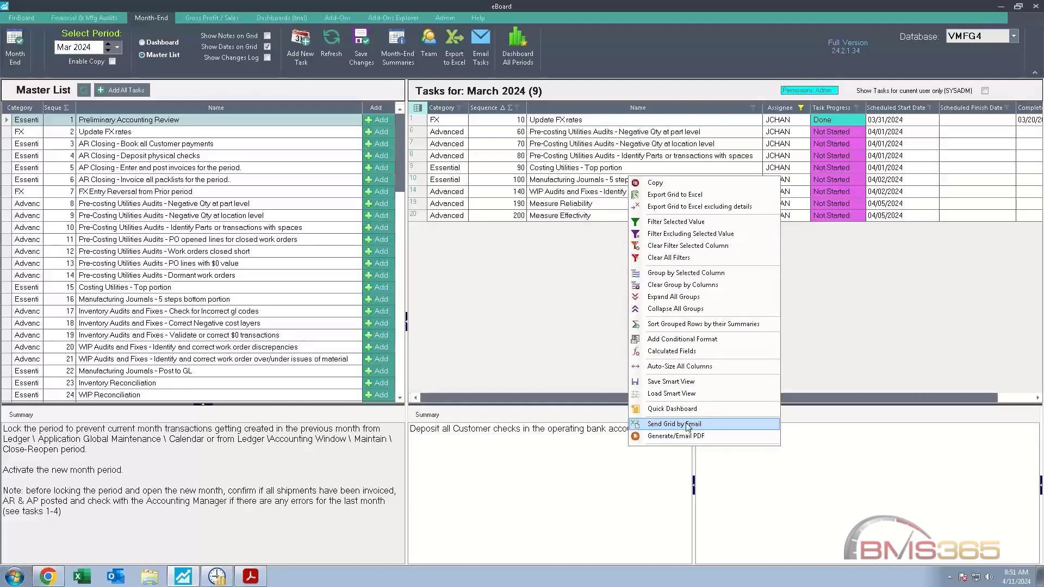
Step: Reset the assignee filter to include everyone's March 2024 tasks
{"action": "left_click", "coordinate": [802, 107]}
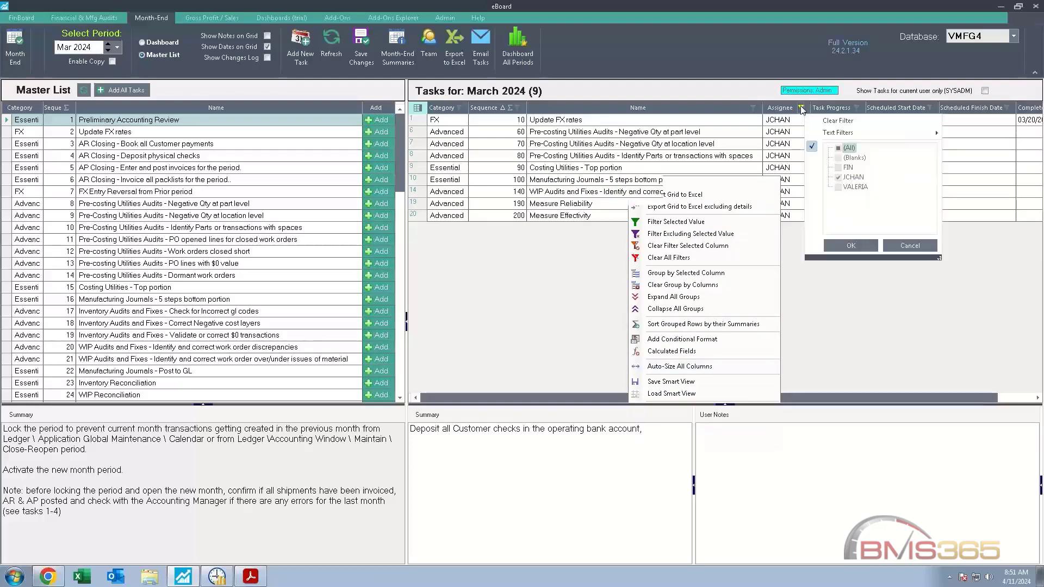
{"action": "left_click", "coordinate": [838, 148]}
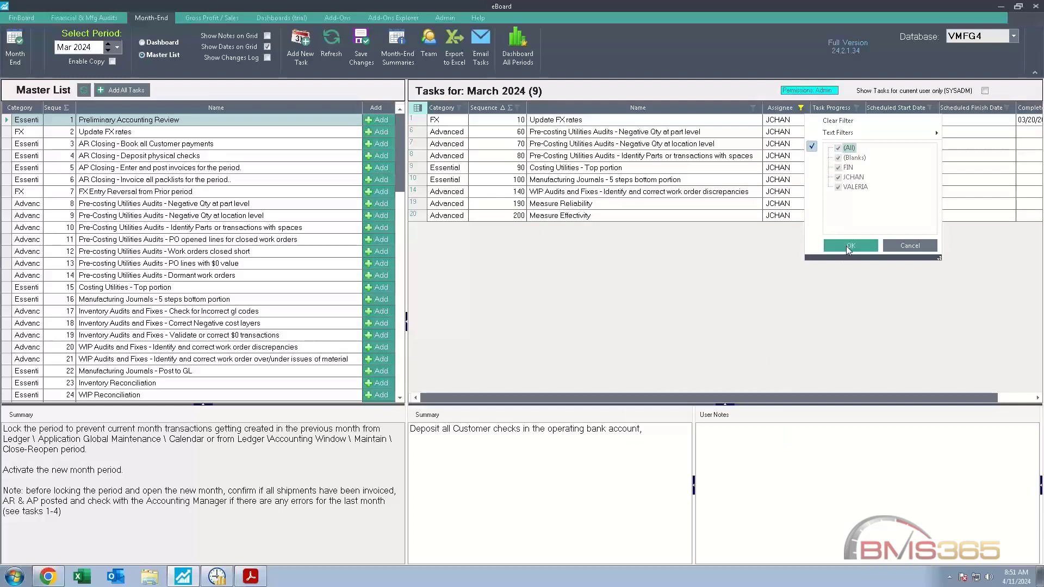
{"action": "left_click", "coordinate": [850, 246]}
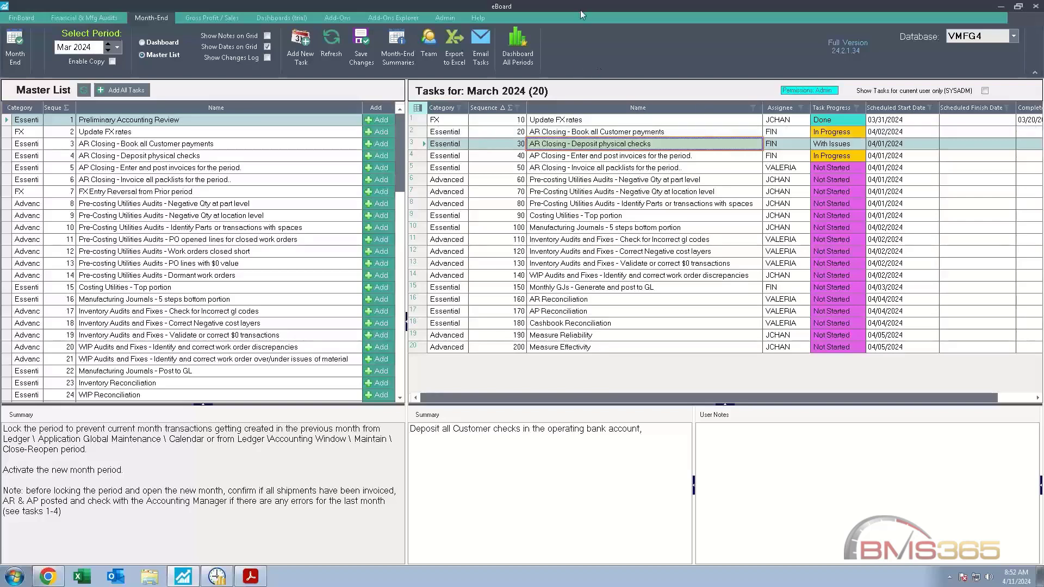
Step: Show the MonthEnd Monitoring dashboard and examine its progress, assignee and category charts
{"action": "left_click", "coordinate": [166, 42]}
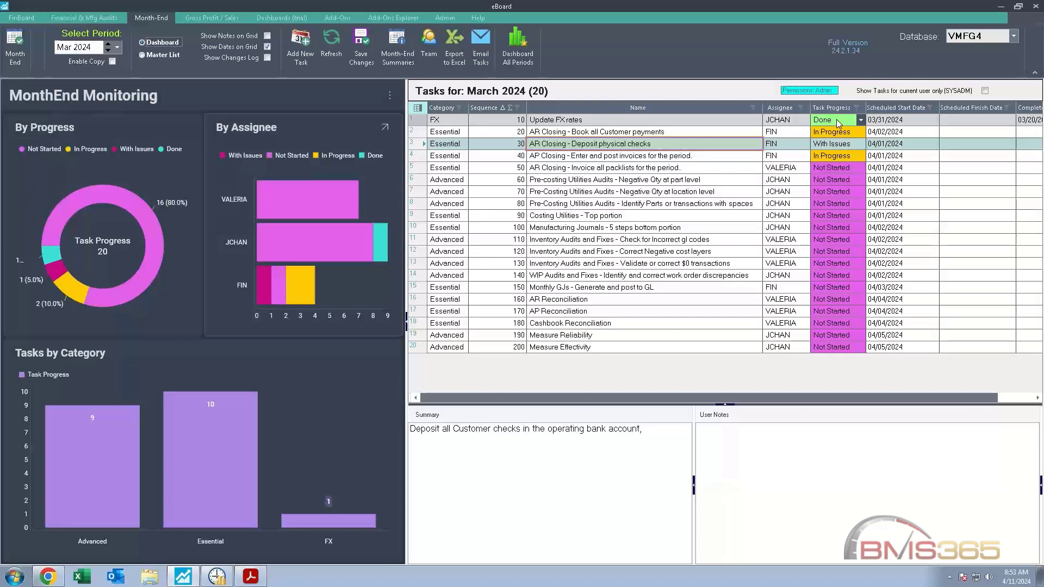
{"action": "mouse_move", "coordinate": [59, 274]}
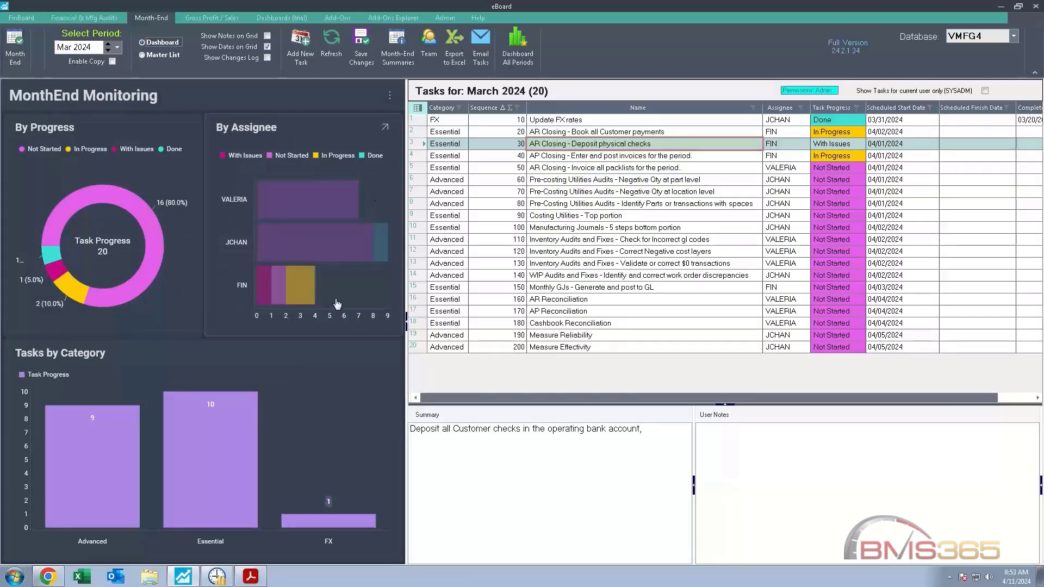
{"action": "mouse_move", "coordinate": [339, 307]}
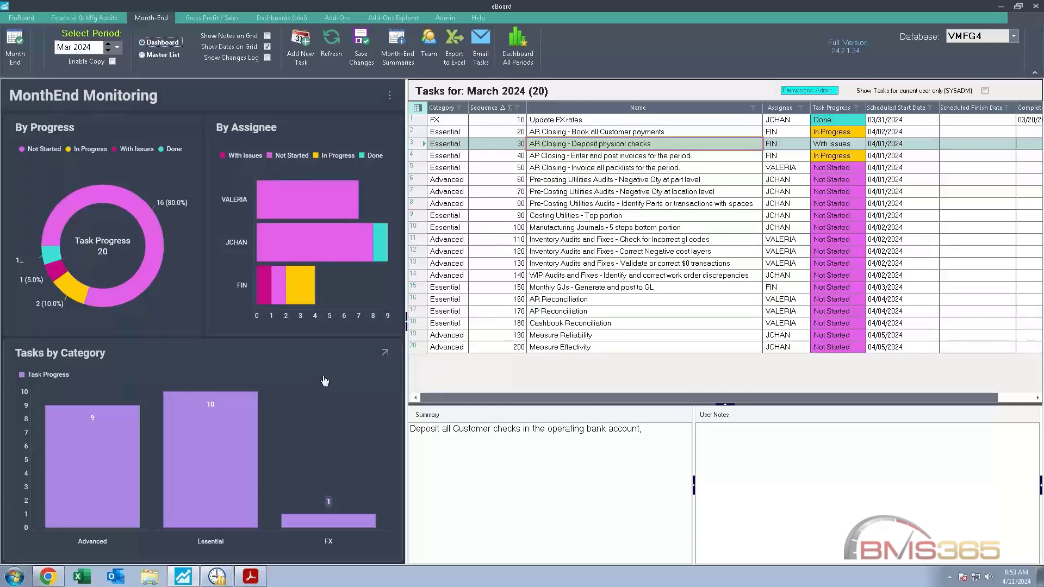
Step: Set the progress of the task AR Closing - Invoice all packlists for the period to In Progress
{"action": "left_click", "coordinate": [862, 169]}
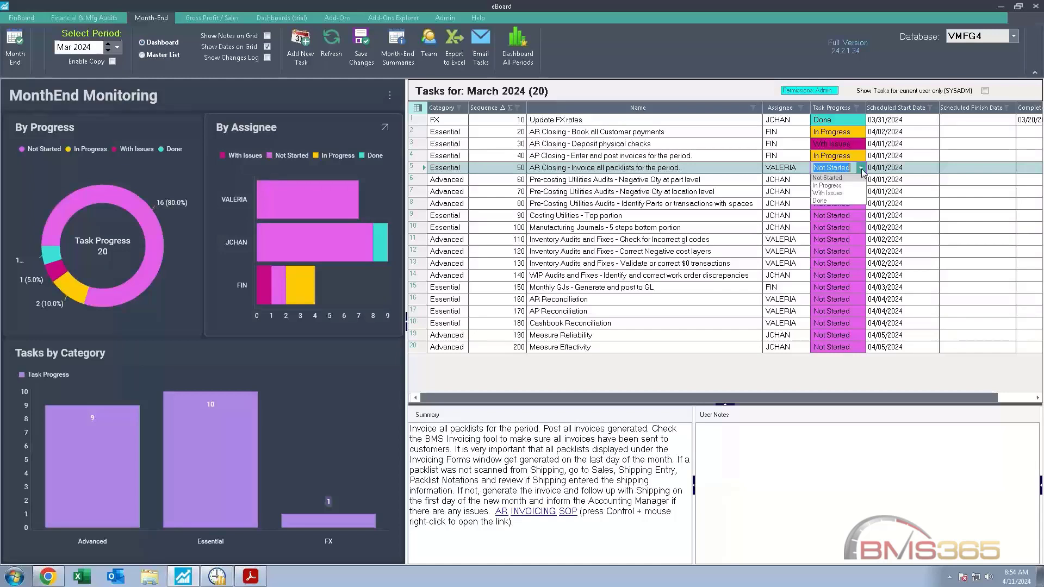
{"action": "left_click", "coordinate": [830, 186]}
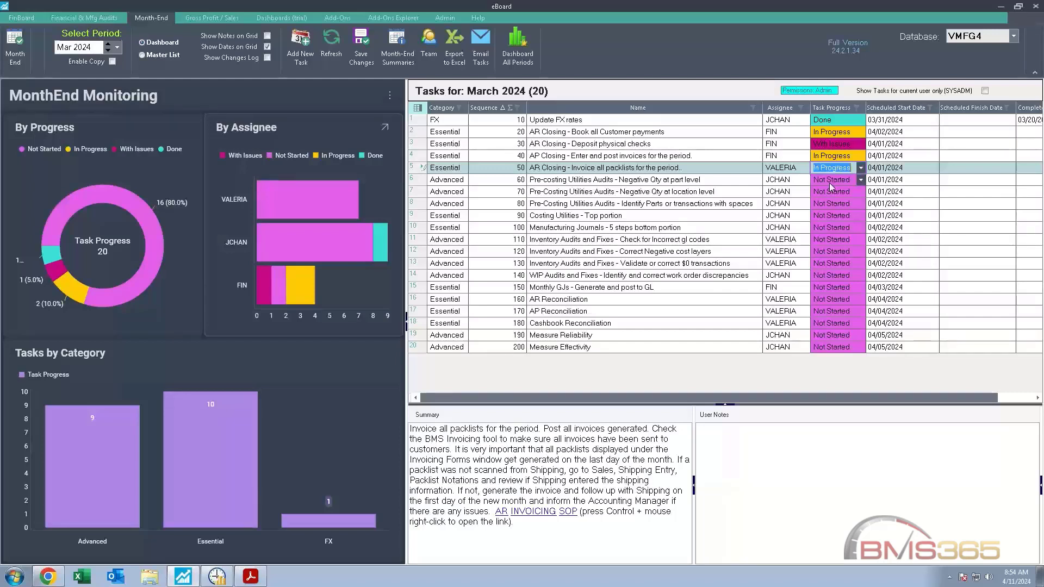
{"action": "left_click", "coordinate": [831, 180]}
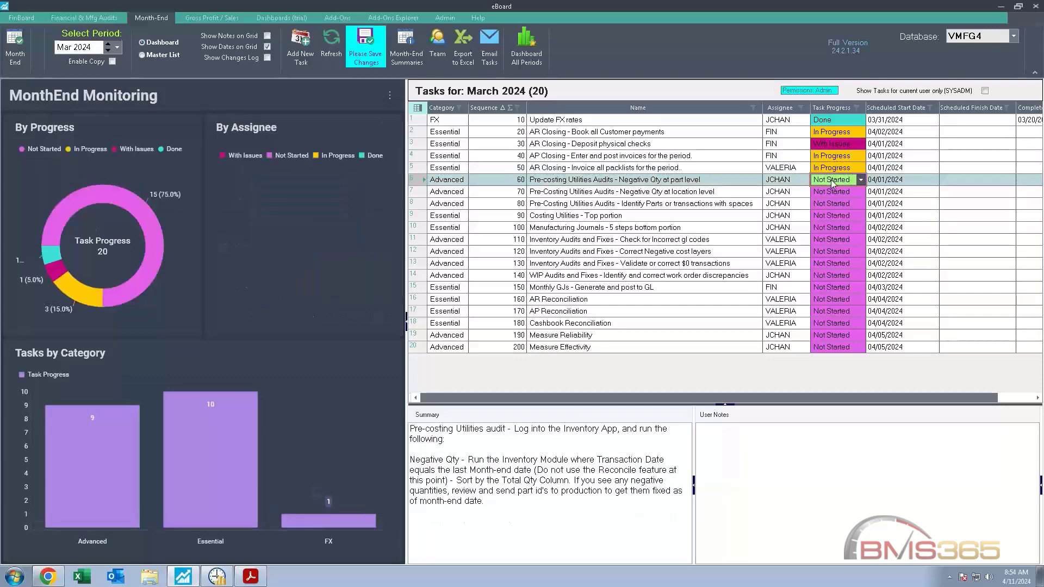
Step: Mark the task Pre-costing Utilities Audits - Negative Qty at part level as Done and save the task changes
{"action": "left_click", "coordinate": [861, 179]}
{"action": "left_click", "coordinate": [826, 213]}
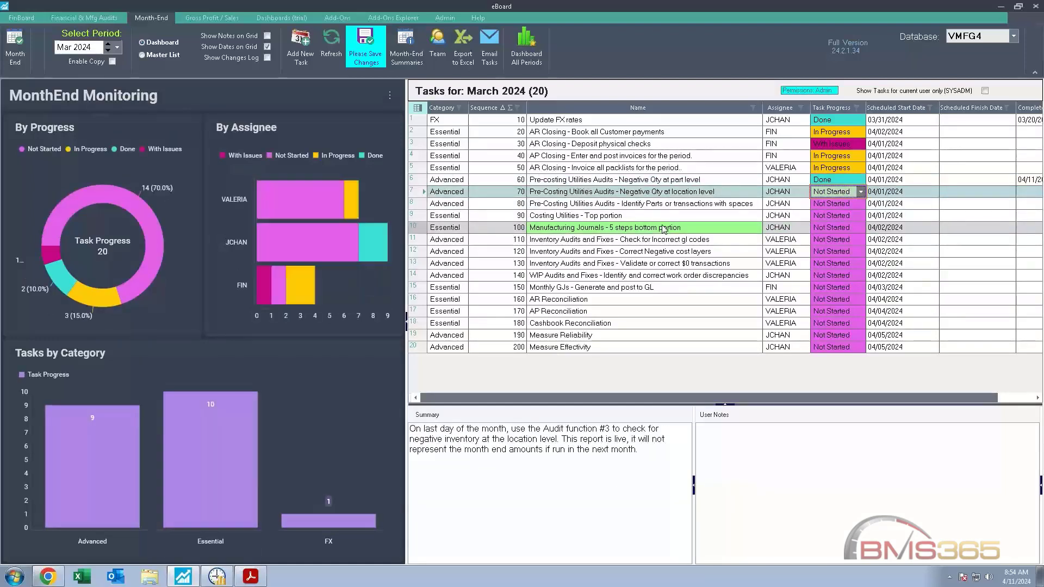
{"action": "left_click", "coordinate": [360, 57]}
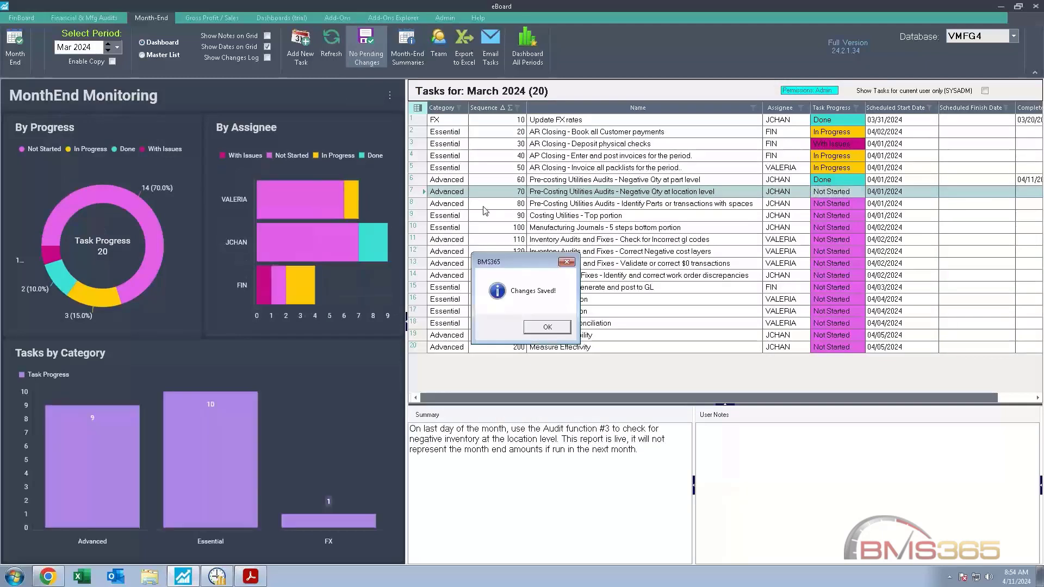
{"action": "left_click", "coordinate": [546, 329]}
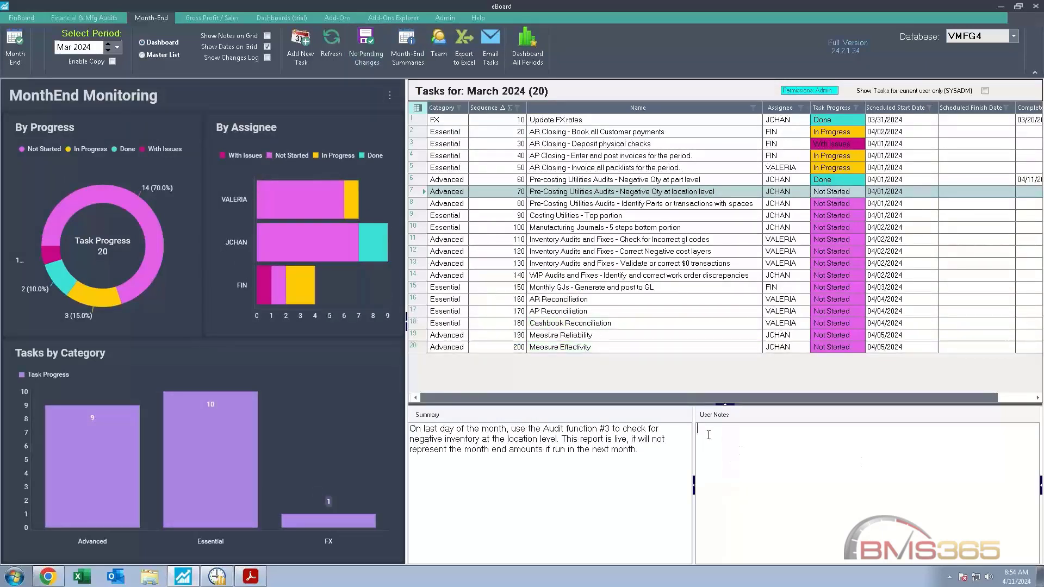
Step: Add the user note "Didn't receive the information. Need to call the bank." to the task AR Closing - Deposit physical checks and save it
{"action": "left_click", "coordinate": [709, 145]}
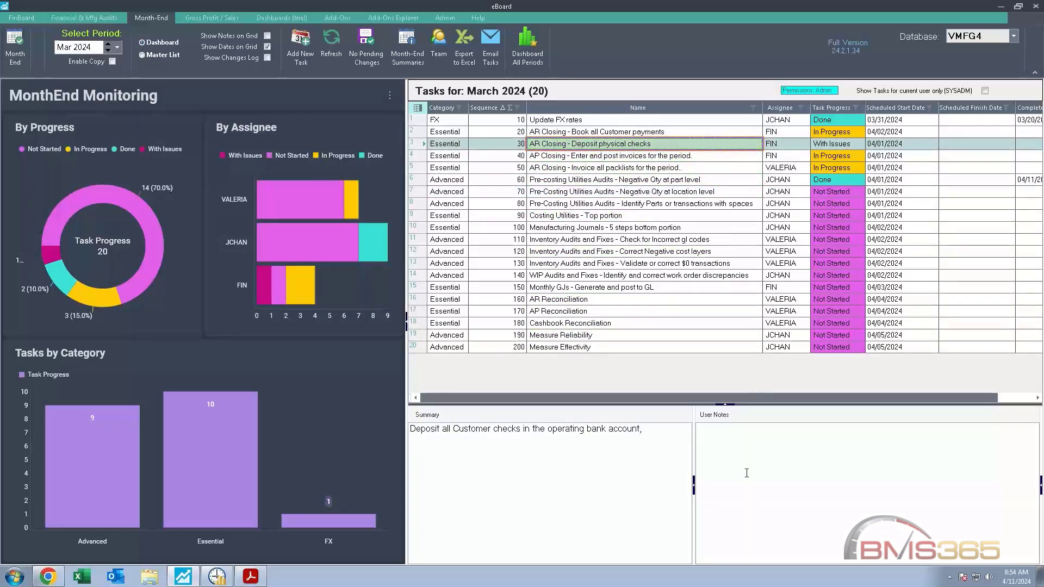
{"action": "left_click", "coordinate": [763, 439]}
{"action": "type", "text": "Did"}
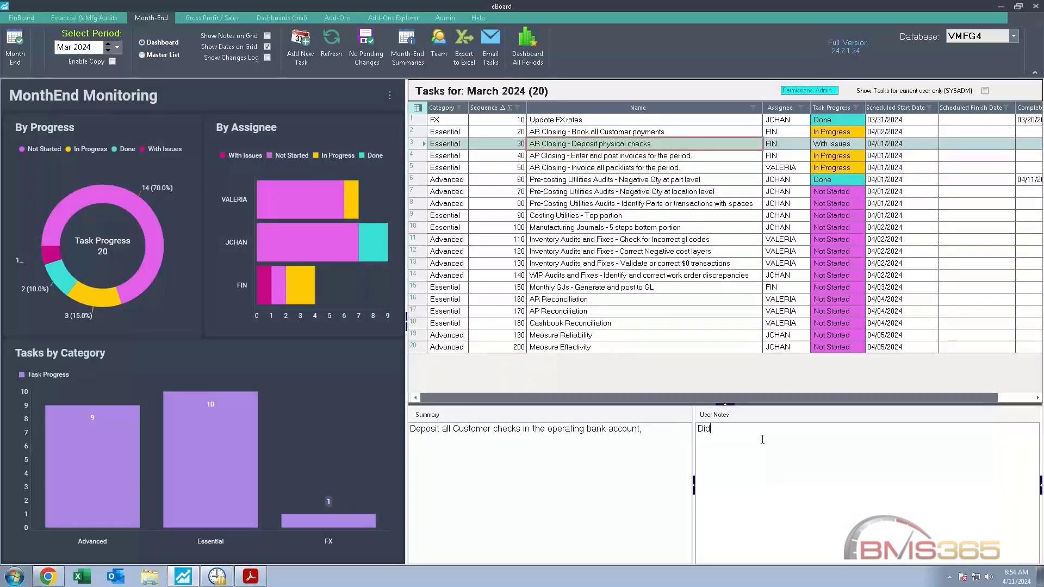
{"action": "type", "text": "n't receive the information."}
{"action": "type", "text": "Need "}
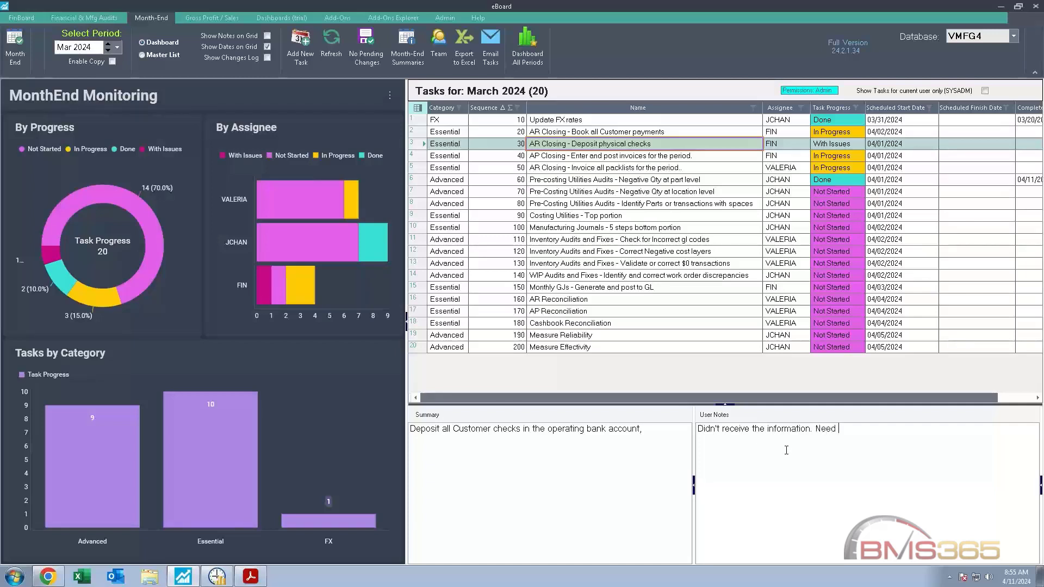
{"action": "type", "text": "to call te"}
{"action": "key", "text": "BackSpace"}
{"action": "type", "text": "he bank."}
{"action": "left_click", "coordinate": [648, 157]}
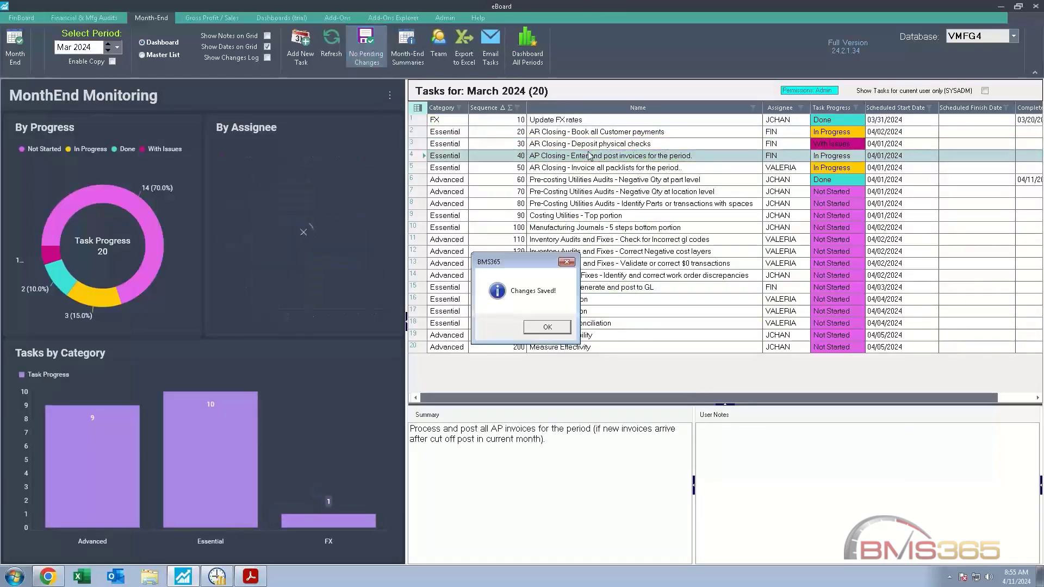
{"action": "left_click", "coordinate": [555, 330]}
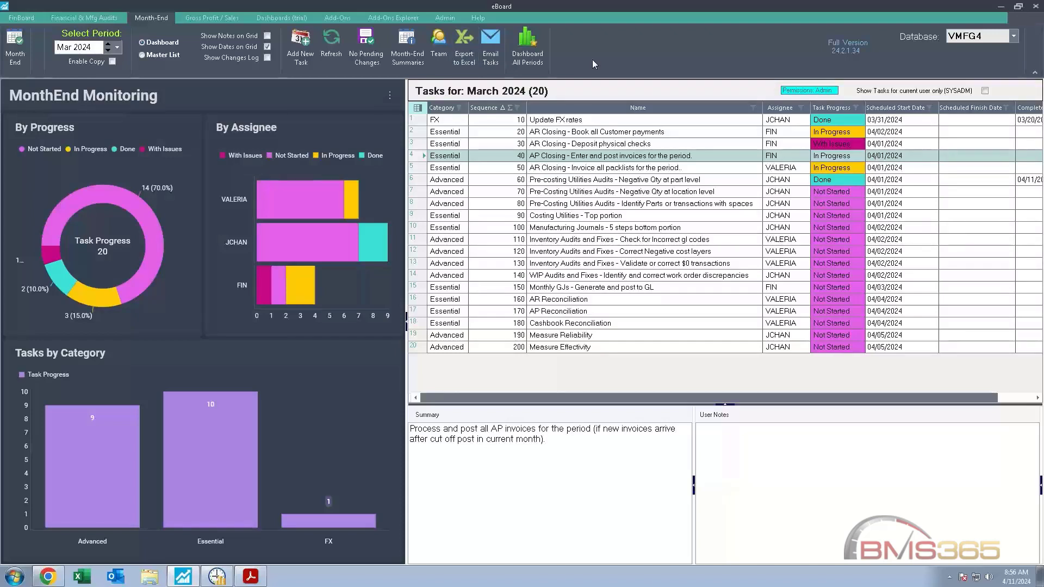
Step: Examine the month-end task counts by status for all periods, and close the summary dashboard
{"action": "left_click", "coordinate": [527, 55]}
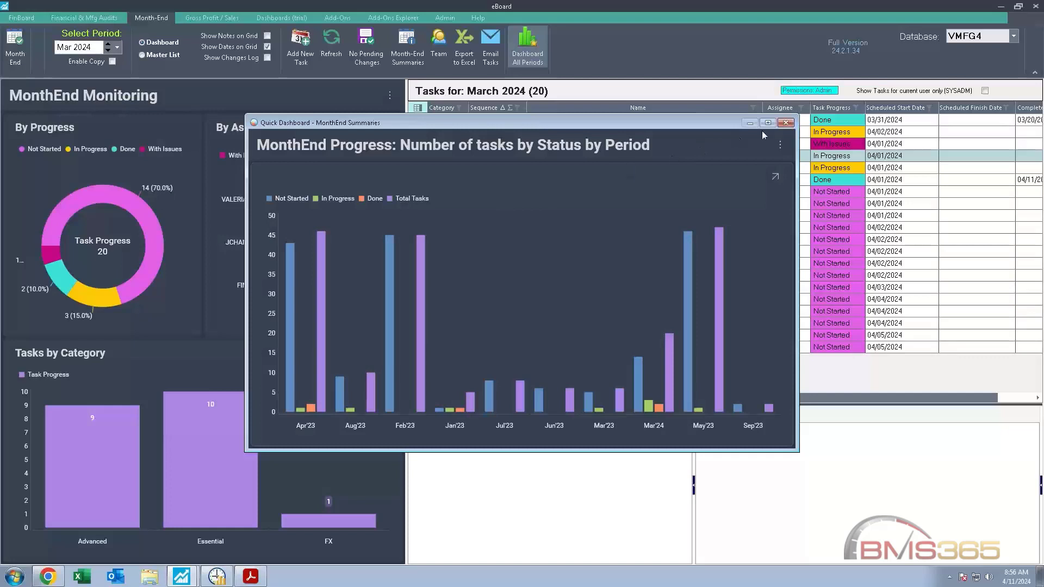
{"action": "left_click", "coordinate": [786, 123]}
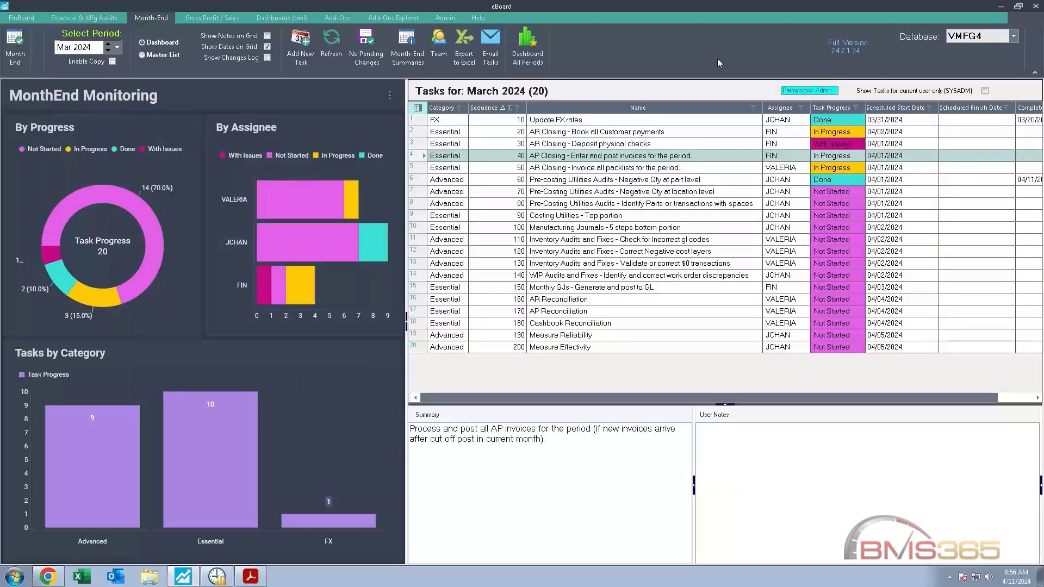
Step: Open the gross profit and sales area and review the Financial Gross Profit summary by period
{"action": "left_click", "coordinate": [225, 18]}
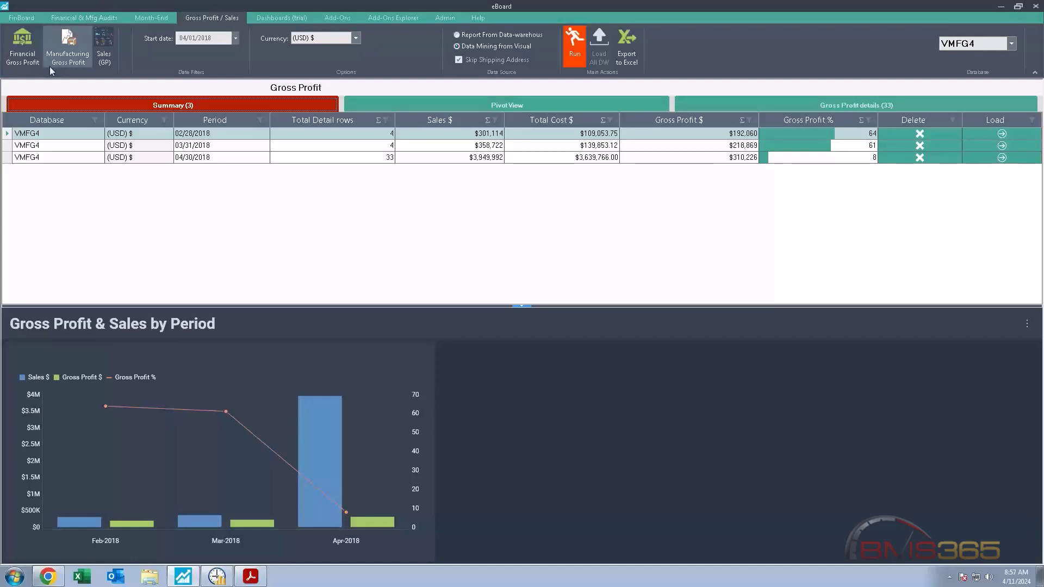
{"action": "left_click", "coordinate": [27, 59]}
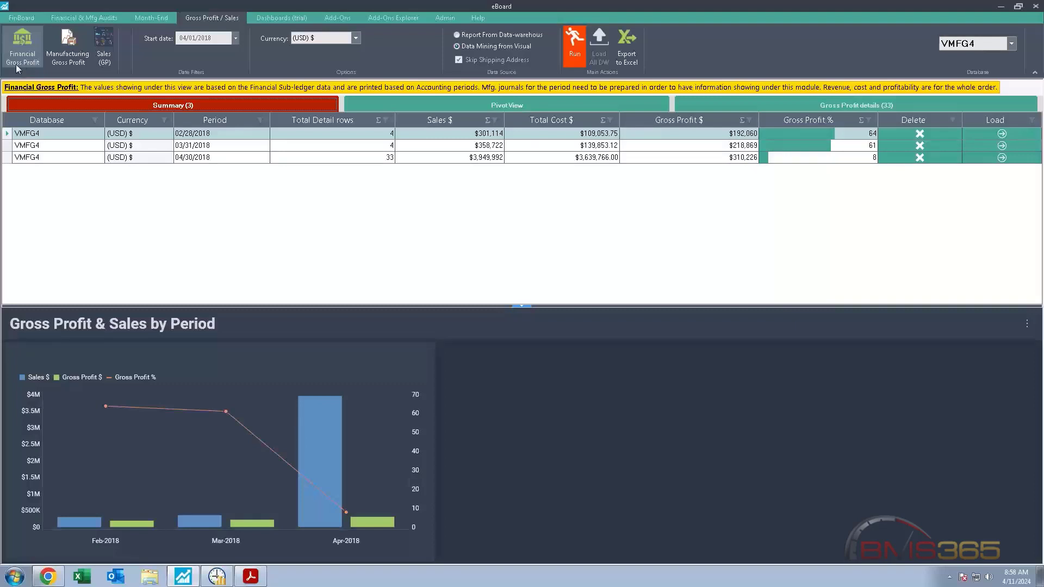
{"action": "left_click", "coordinate": [30, 62]}
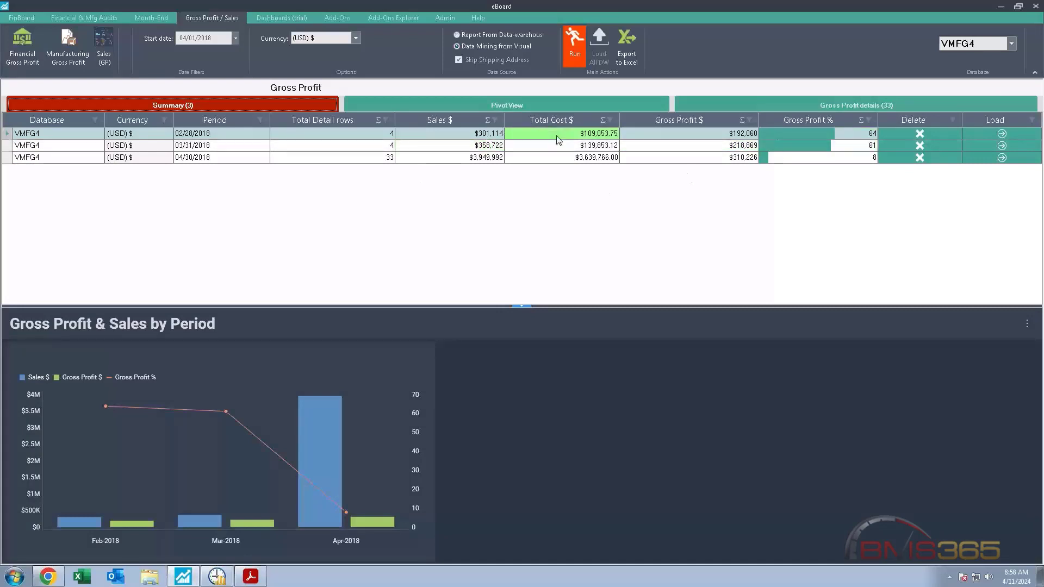
{"action": "left_click", "coordinate": [681, 138]}
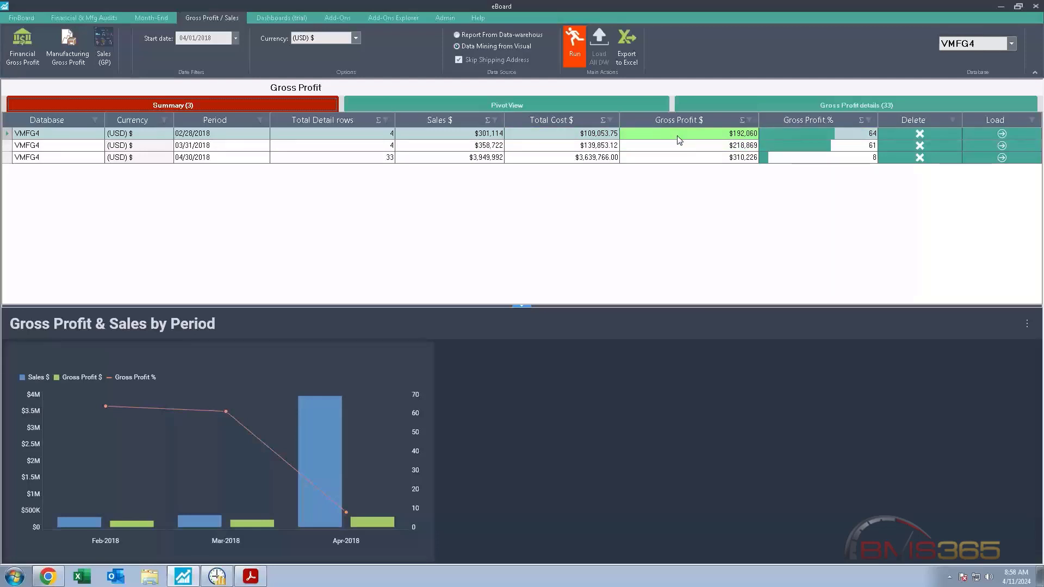
Step: Compare the April 2018 Manufacturing Gross Profit sales, costs and totals with the Financial Gross Profit summary
{"action": "left_click", "coordinate": [71, 58]}
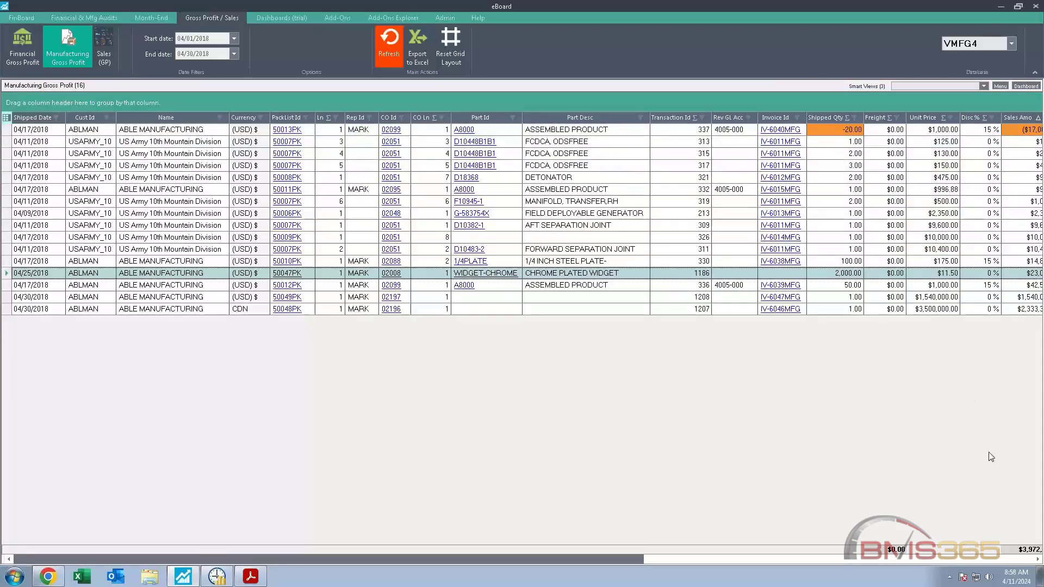
{"action": "left_click", "coordinate": [990, 559]}
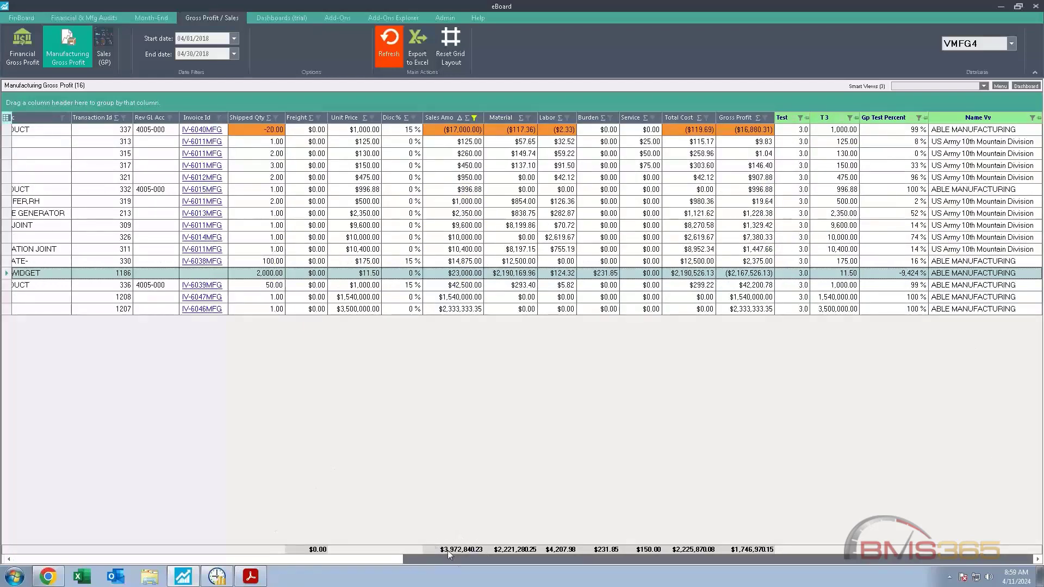
{"action": "left_click", "coordinate": [22, 49]}
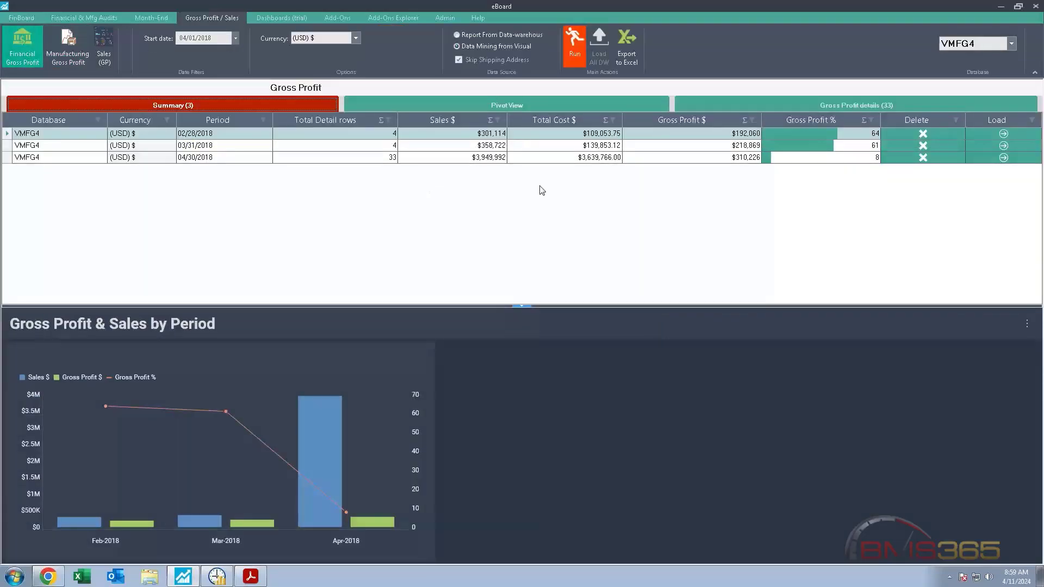
{"action": "left_click", "coordinate": [870, 103]}
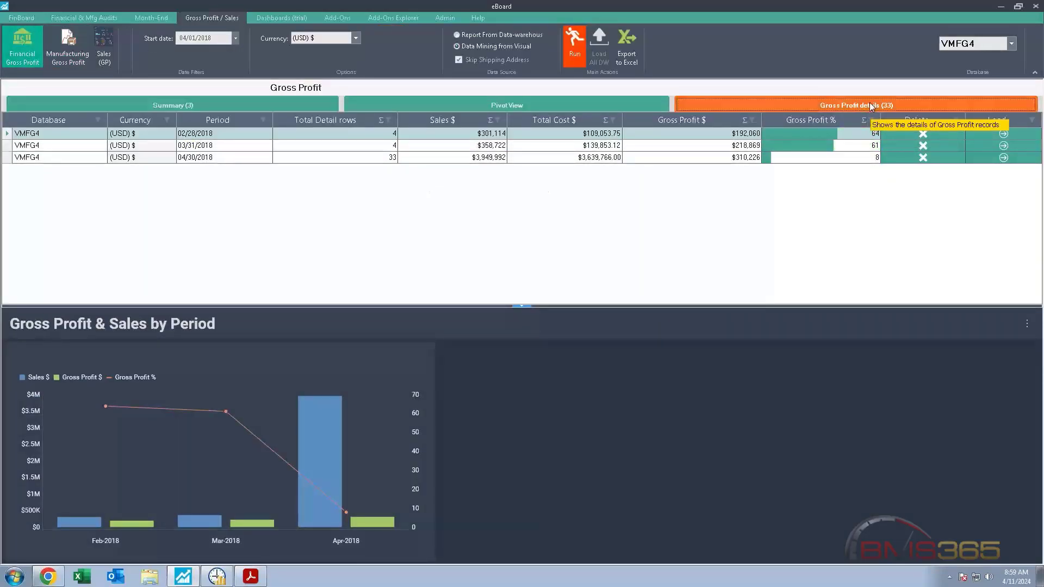
{"action": "left_click", "coordinate": [231, 104]}
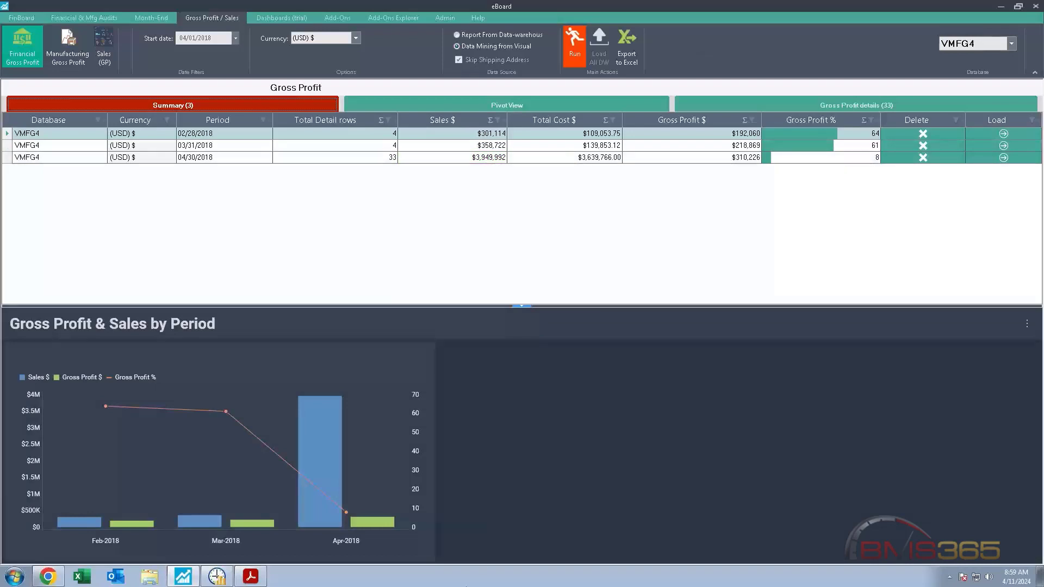
{"action": "left_click", "coordinate": [68, 49]}
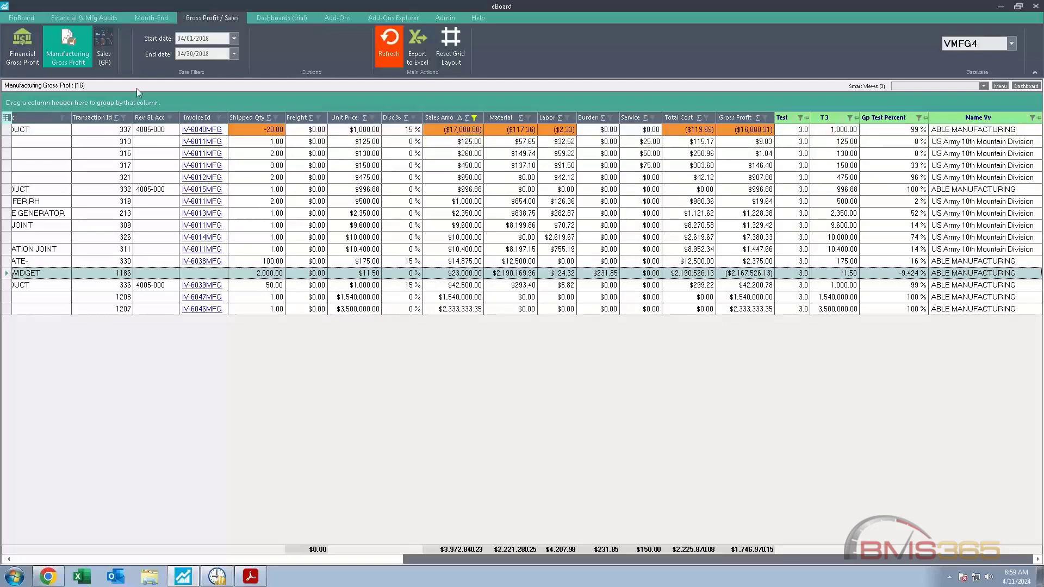
{"action": "left_click", "coordinate": [19, 51]}
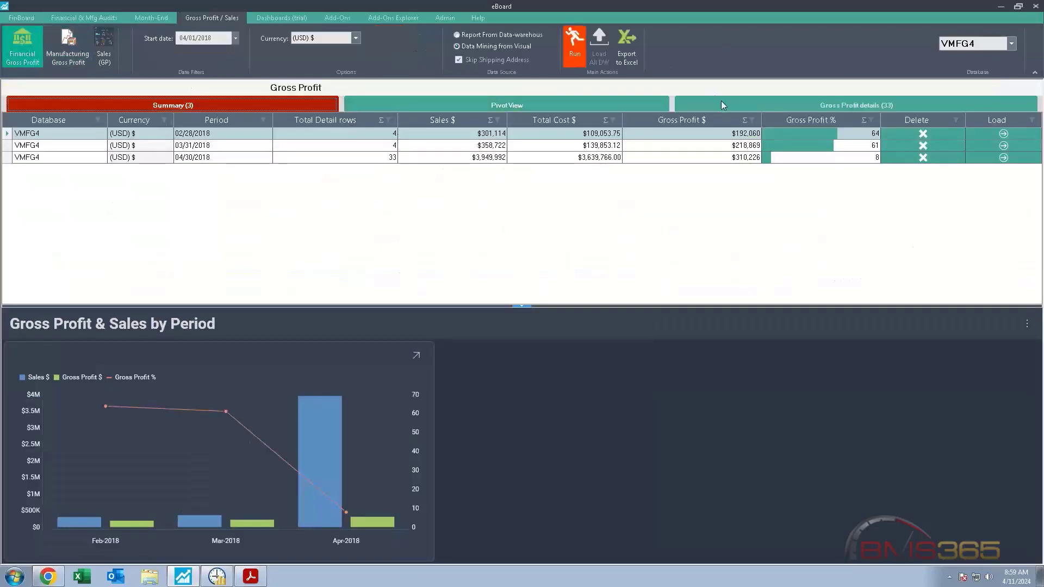
Step: Show the Financial Gross Profit details and sort the records by Sales in descending and then ascending order
{"action": "left_click", "coordinate": [722, 102]}
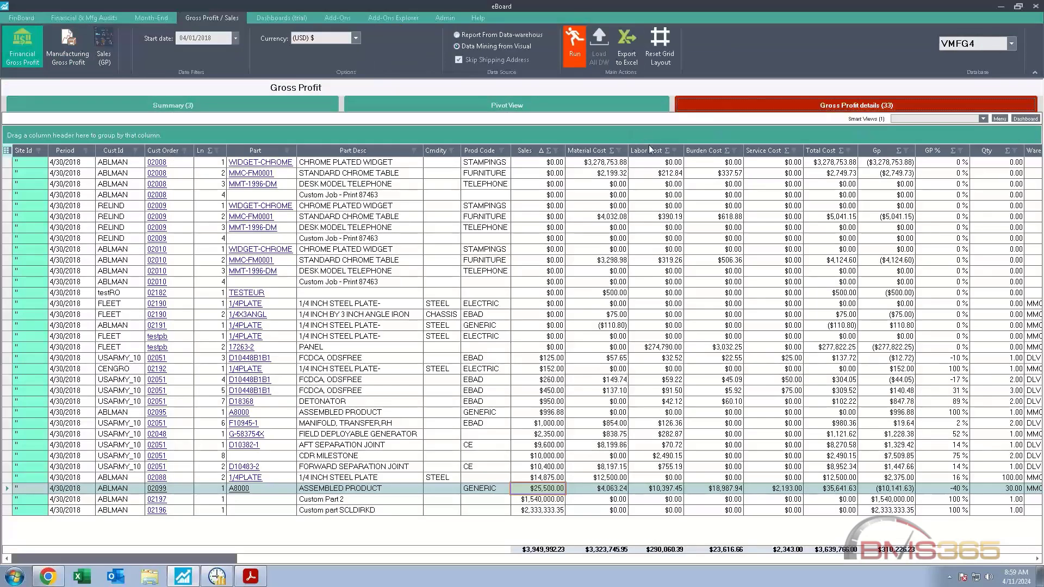
{"action": "left_click", "coordinate": [522, 151]}
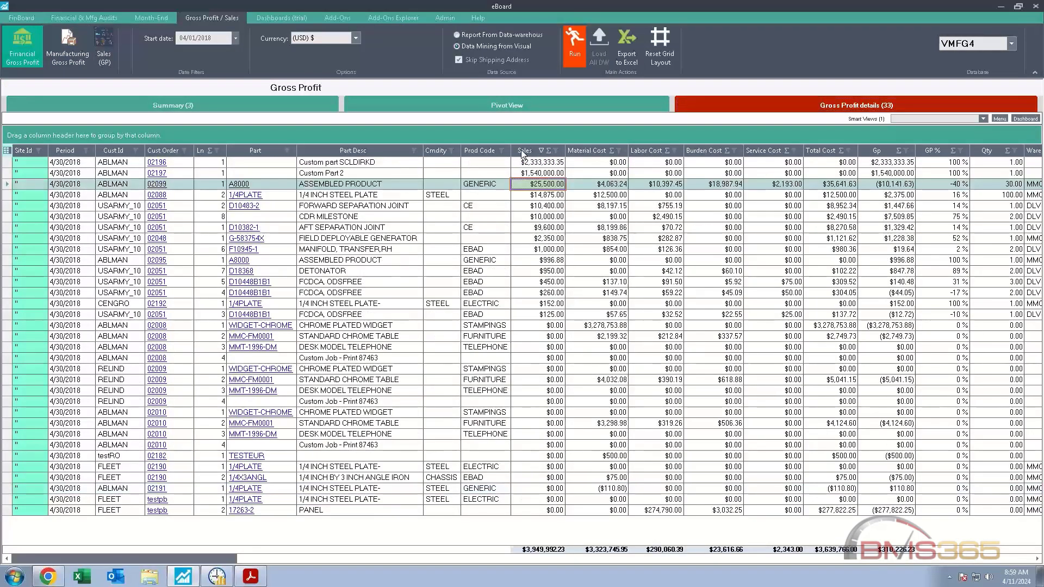
{"action": "left_click", "coordinate": [521, 151]}
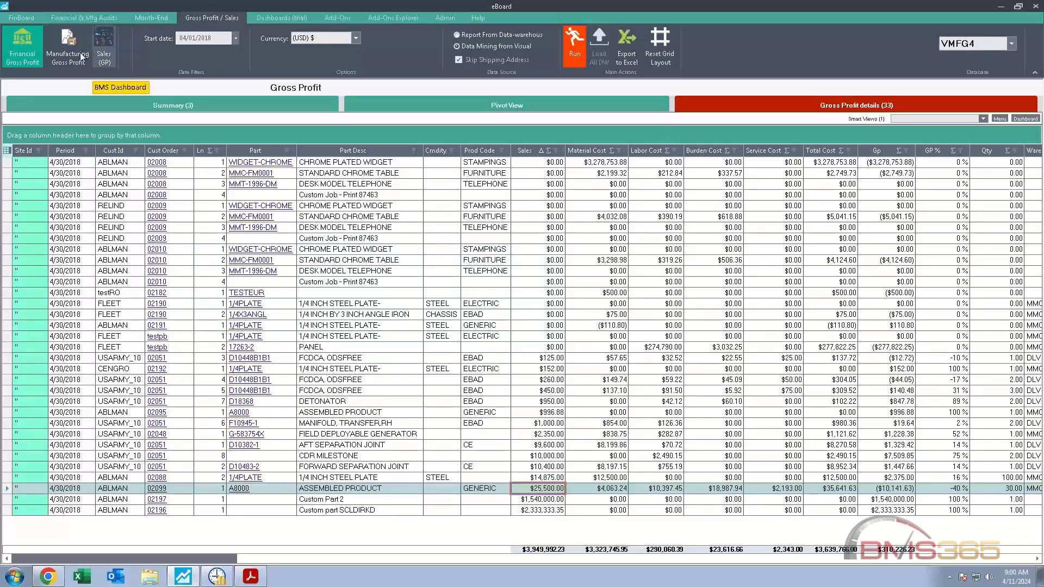
{"action": "mouse_move", "coordinate": [57, 58]}
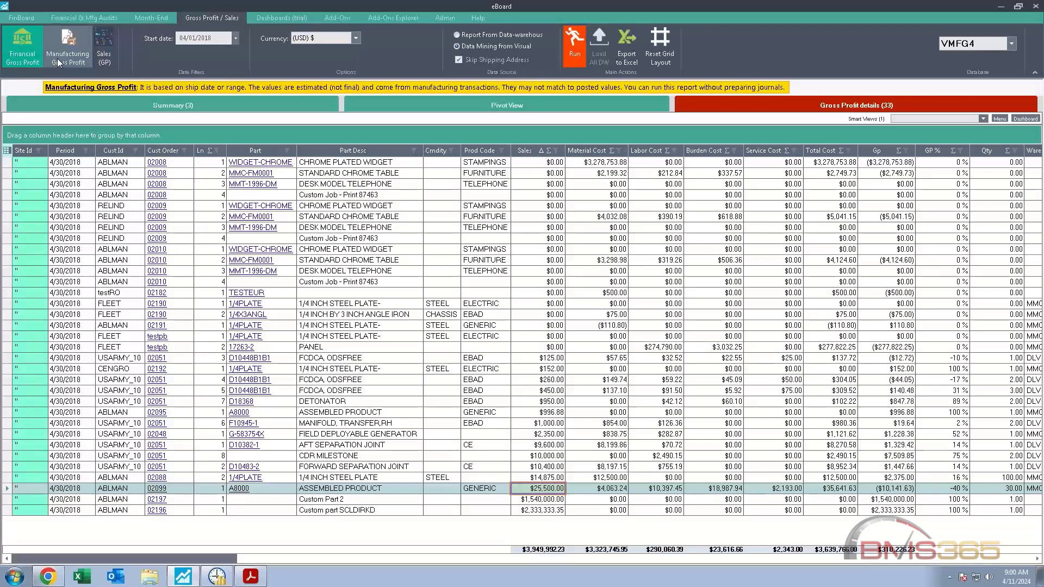
{"action": "left_click", "coordinate": [25, 60]}
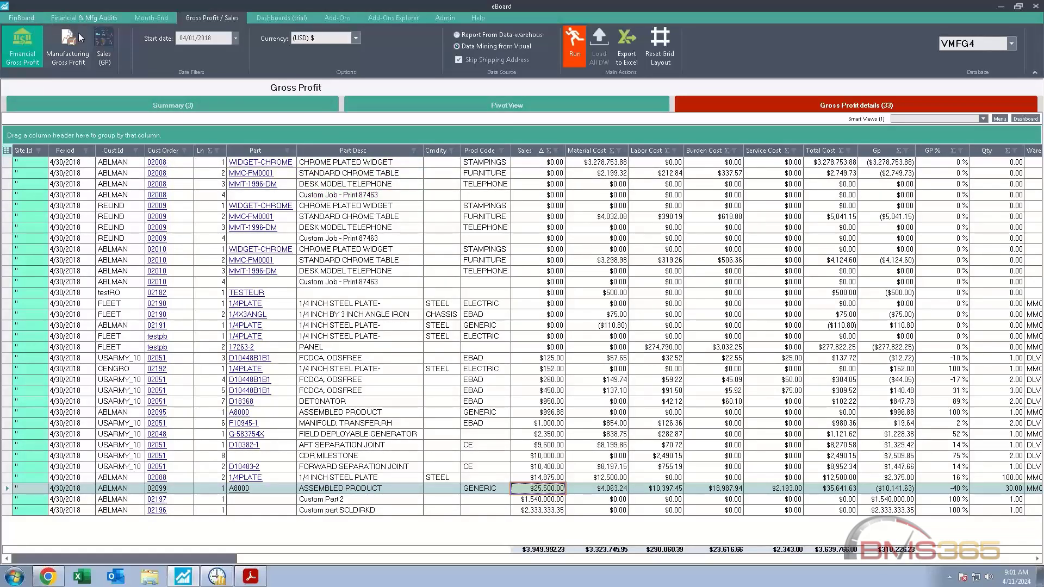
Step: Open the Sales (GP) dashboard and examine its charts through Material Cost per Month
{"action": "left_click", "coordinate": [102, 42]}
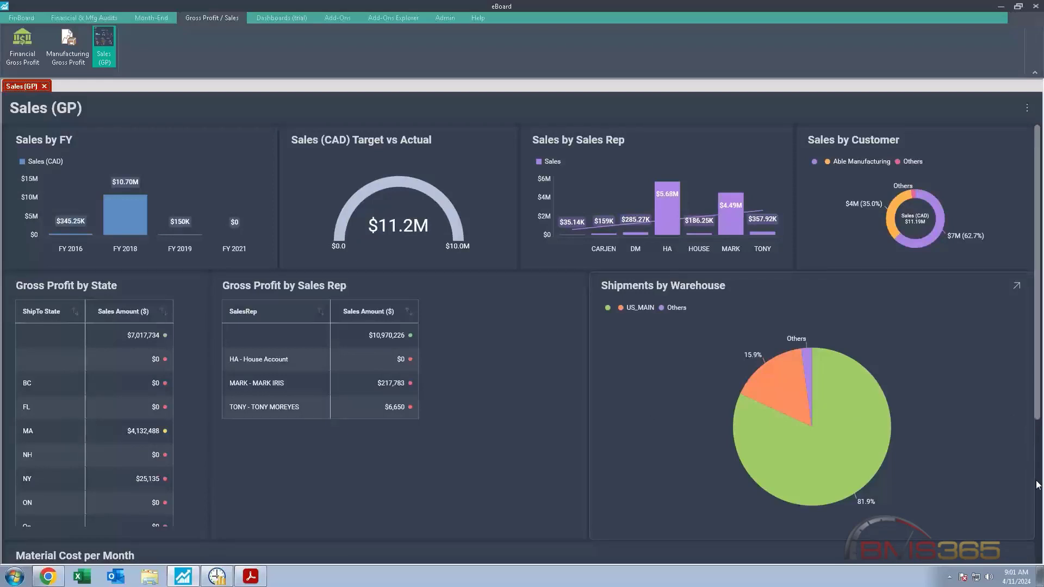
{"action": "scroll", "coordinate": [1039, 485], "scroll_direction": "down", "scroll_amount": 4}
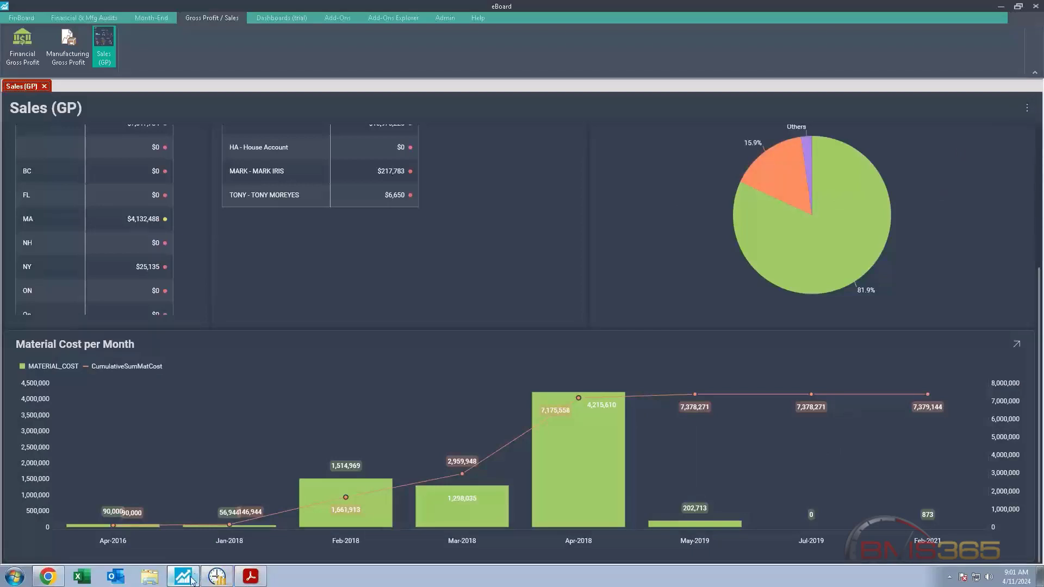
Step: Switch to Adobe Acrobat and read the Looking Ahead page of the BMS eBoard App document
{"action": "mouse_move", "coordinate": [193, 581]}
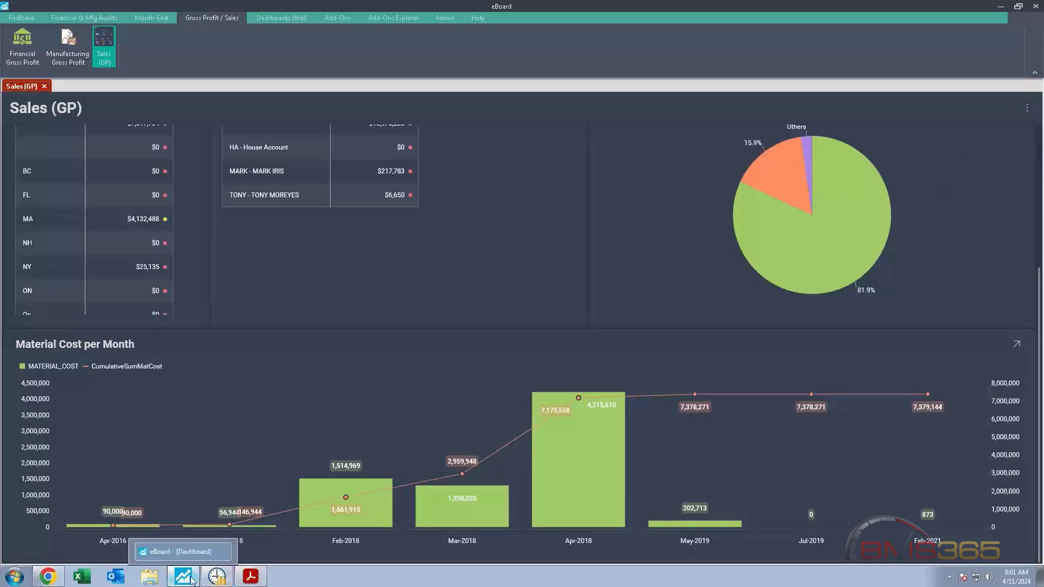
{"action": "left_click", "coordinate": [250, 577]}
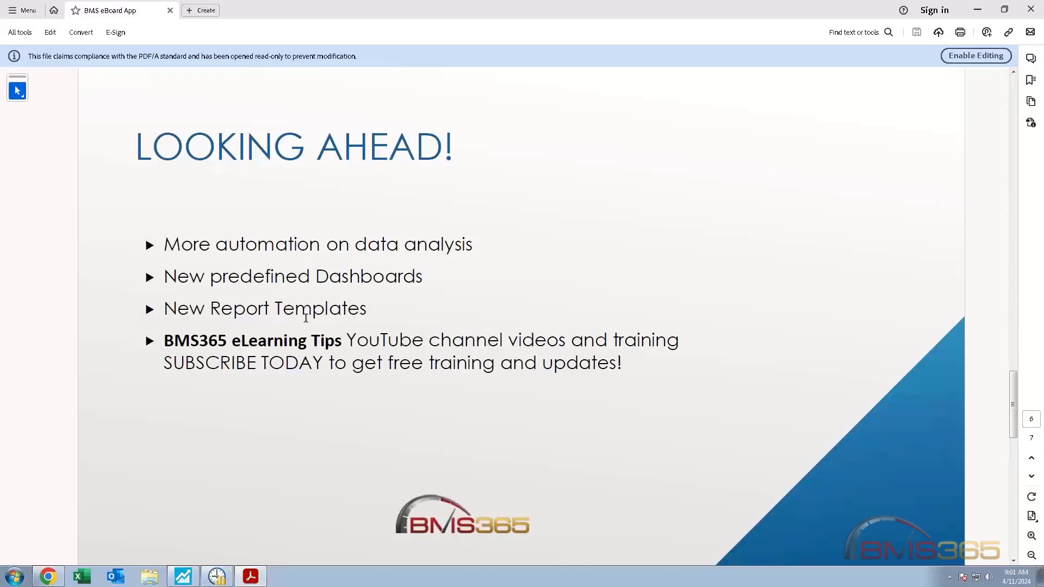
Step: Switch back to eBoard and open the VisualAI trial add-on
{"action": "left_click", "coordinate": [186, 580]}
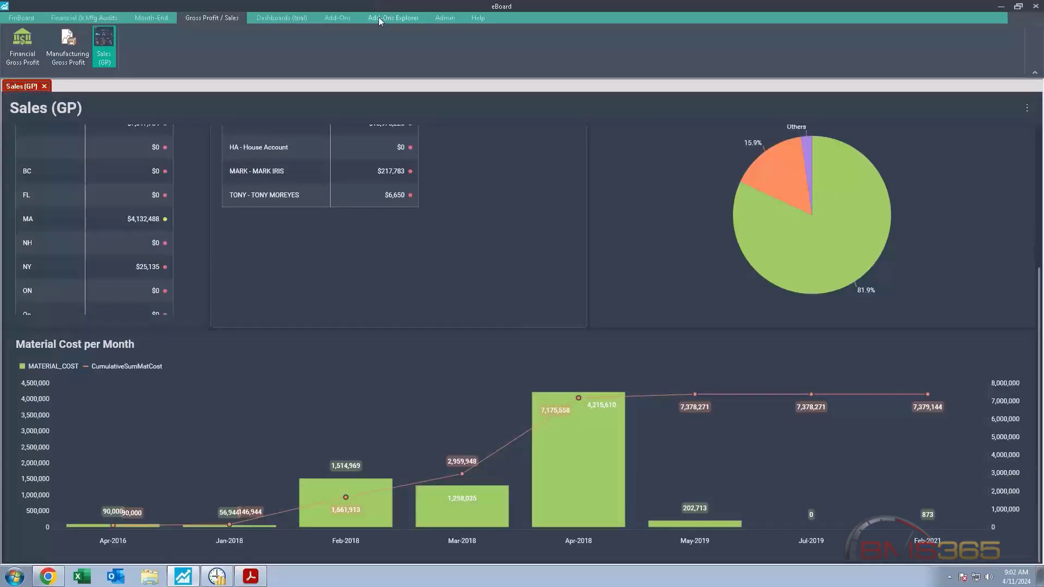
{"action": "left_click", "coordinate": [342, 19]}
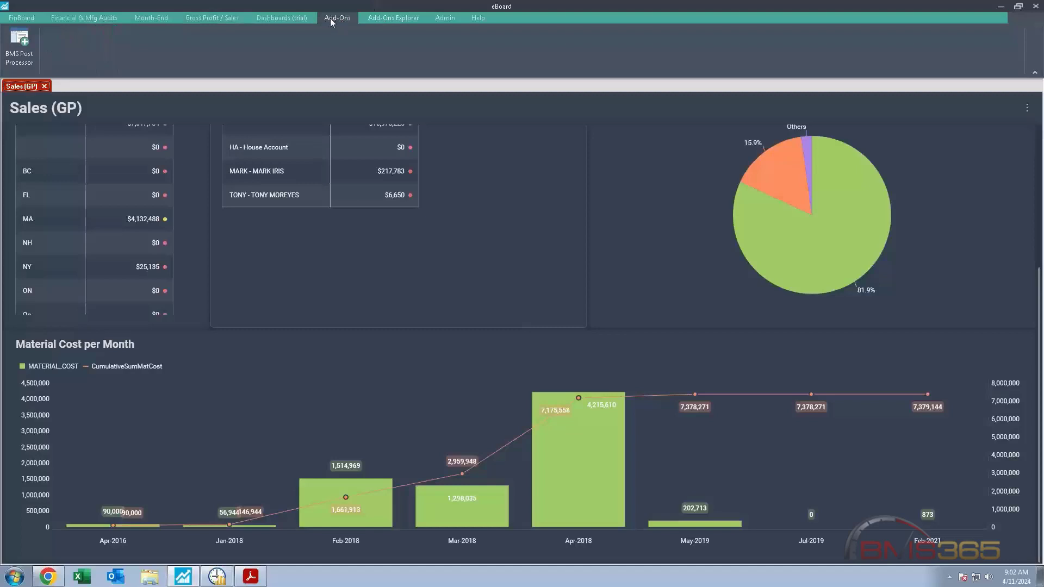
{"action": "left_click", "coordinate": [413, 19]}
{"action": "left_click", "coordinate": [623, 58]}
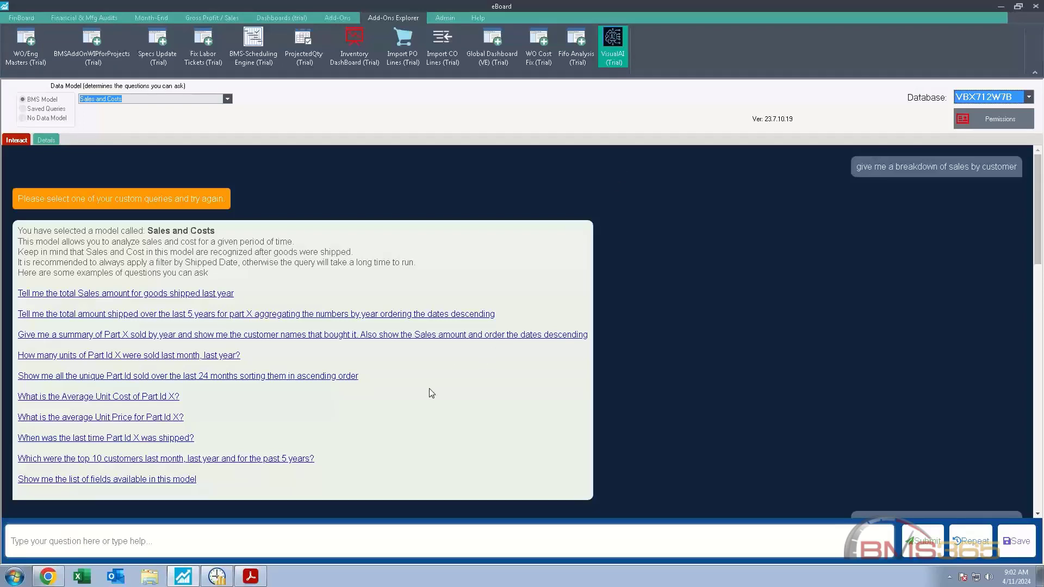
Step: Submit the question "show sales by customer" to VisualAI using the Sales and Costs data model
{"action": "left_click", "coordinate": [141, 546]}
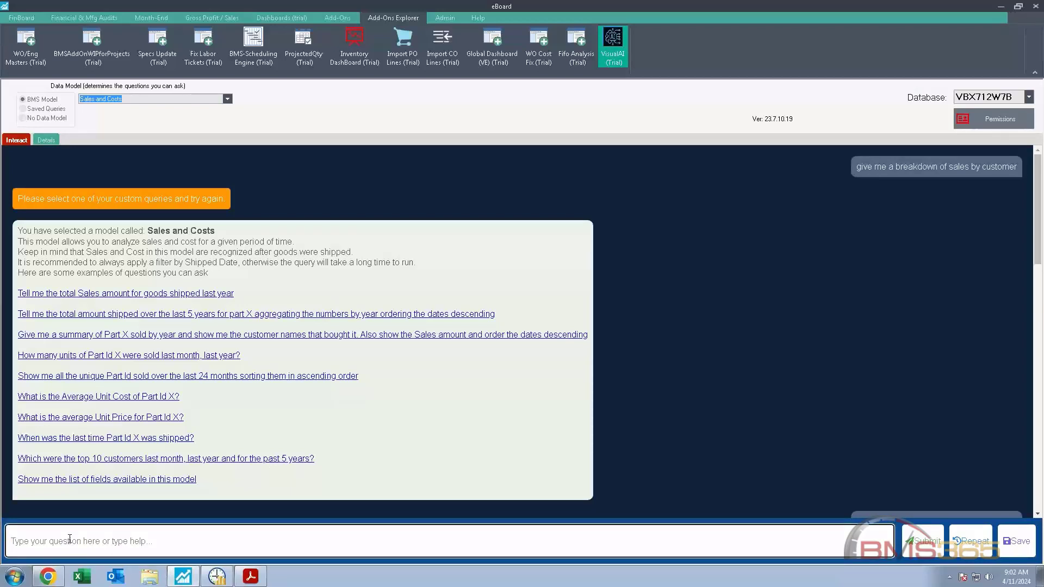
{"action": "type", "text": "show sales "}
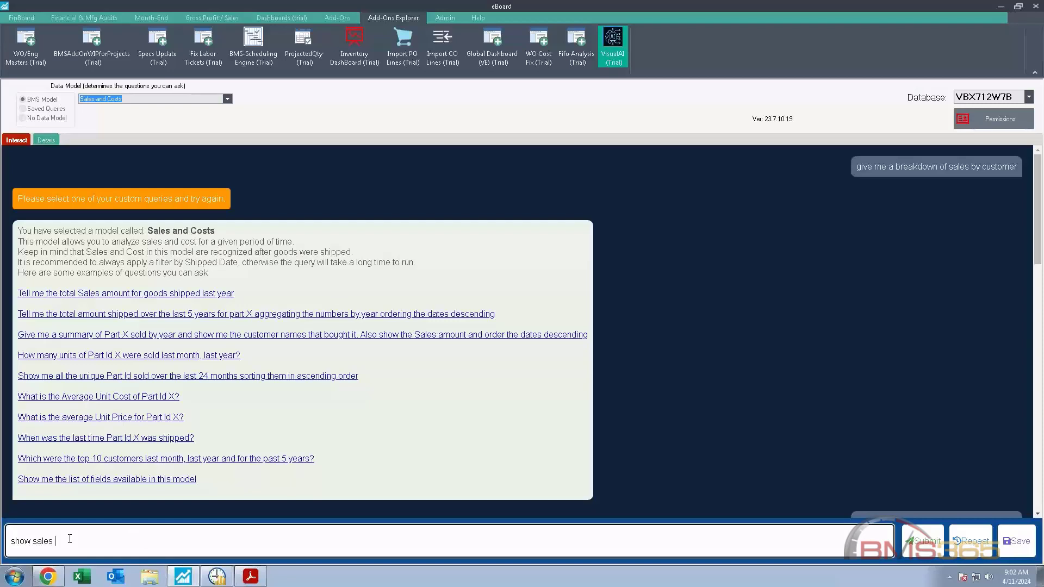
{"action": "type", "text": "by customer"}
{"action": "key", "text": "Return"}
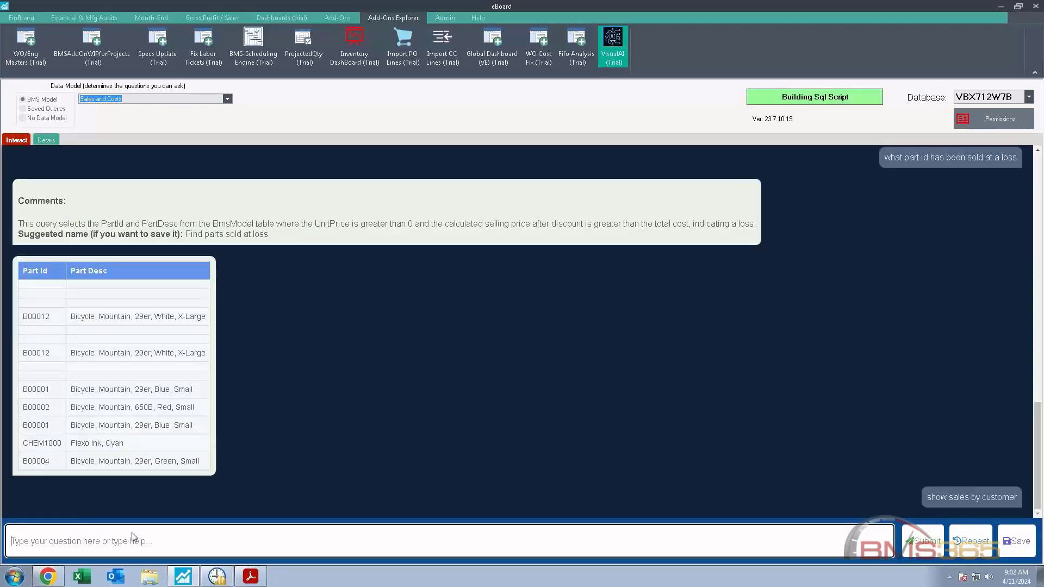